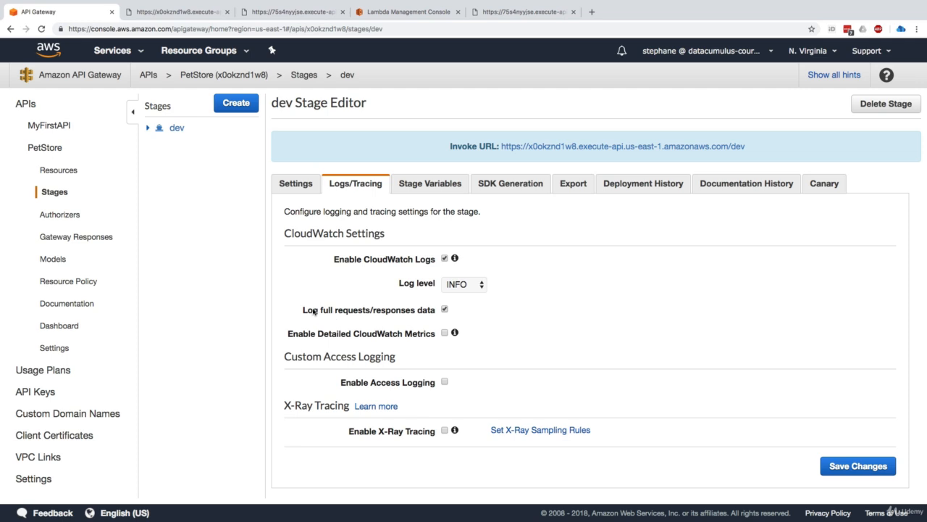
Step: Enable X-Ray Tracing for the dev stage and try to save its logging and tracing settings
{"action": "left_click_drag", "start_coordinate": [315, 311], "coordinate": [389, 311]}
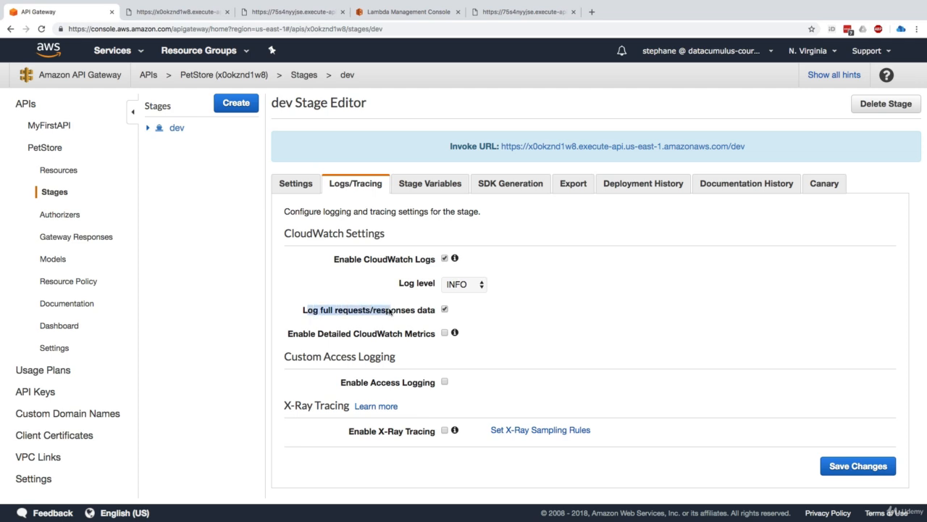
{"action": "left_click", "coordinate": [389, 311]}
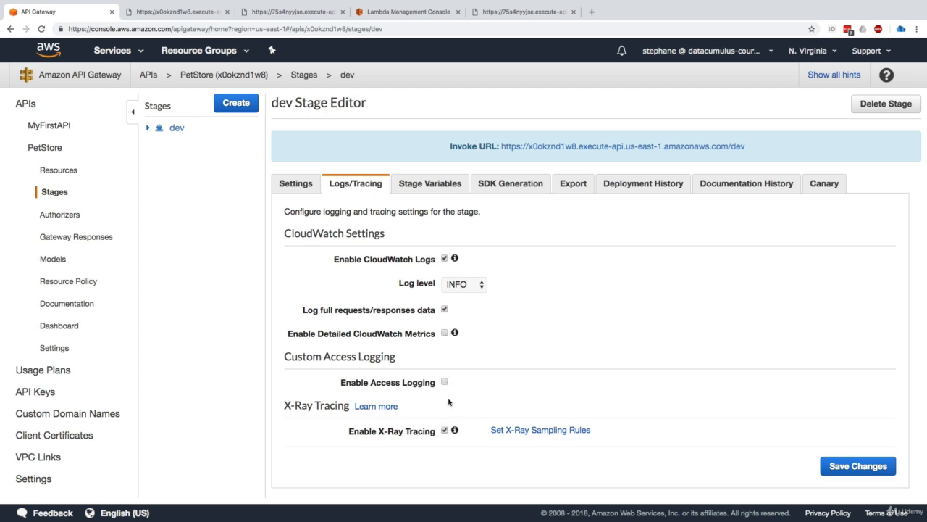
{"action": "left_click", "coordinate": [835, 467]}
Step: Open the API Gateway account-wide settings and locate the CloudWatch log role ARN field
{"action": "left_click", "coordinate": [47, 485]}
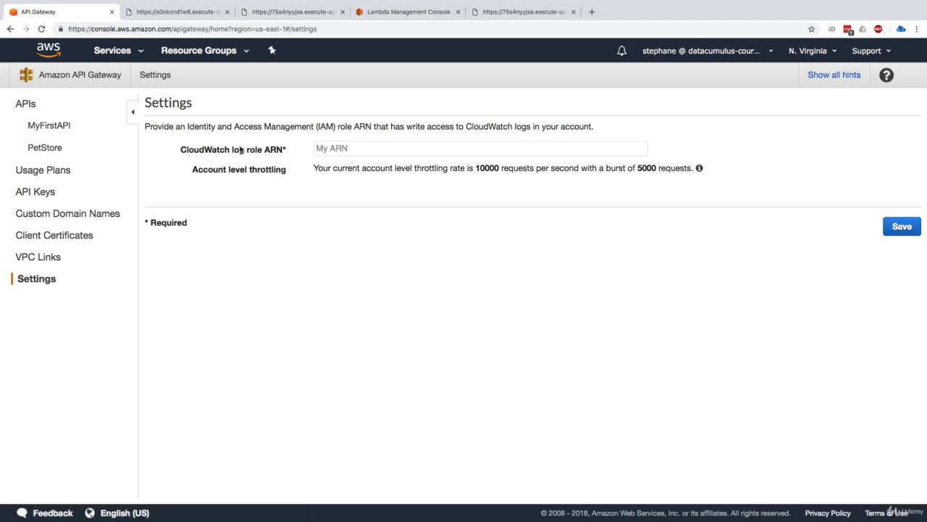
{"action": "left_click_drag", "start_coordinate": [201, 149], "coordinate": [281, 151]}
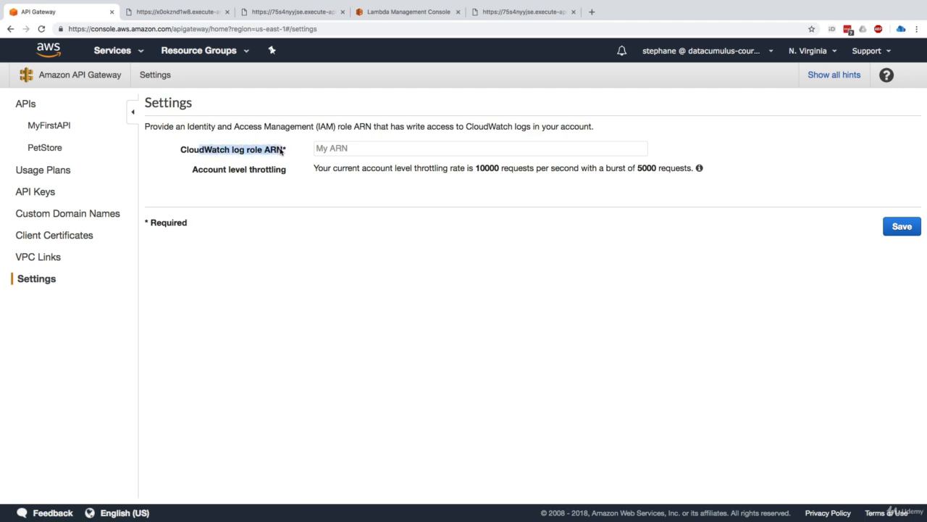
{"action": "left_click", "coordinate": [280, 152]}
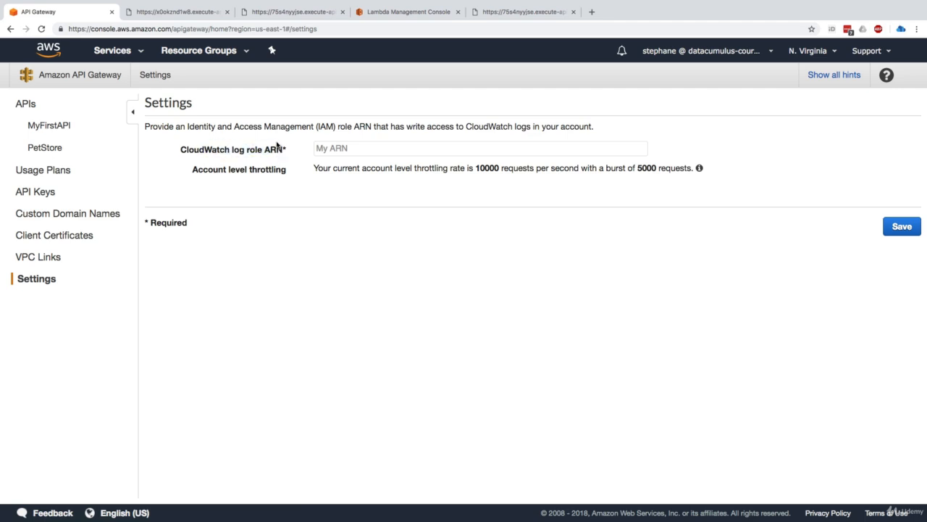
{"action": "left_click", "coordinate": [353, 147]}
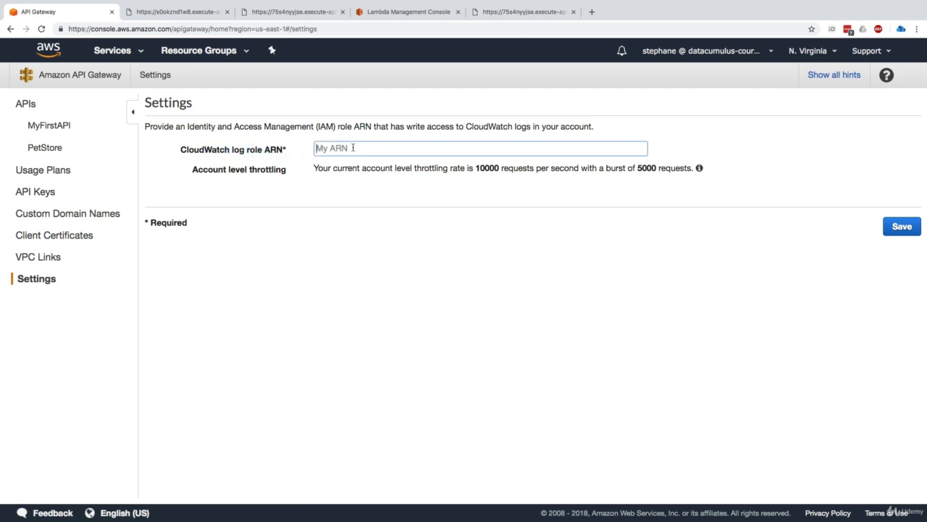
Step: Open IAM roles in a new tab and start creating a role for the API Gateway AWS service
{"action": "left_click", "coordinate": [131, 57]}
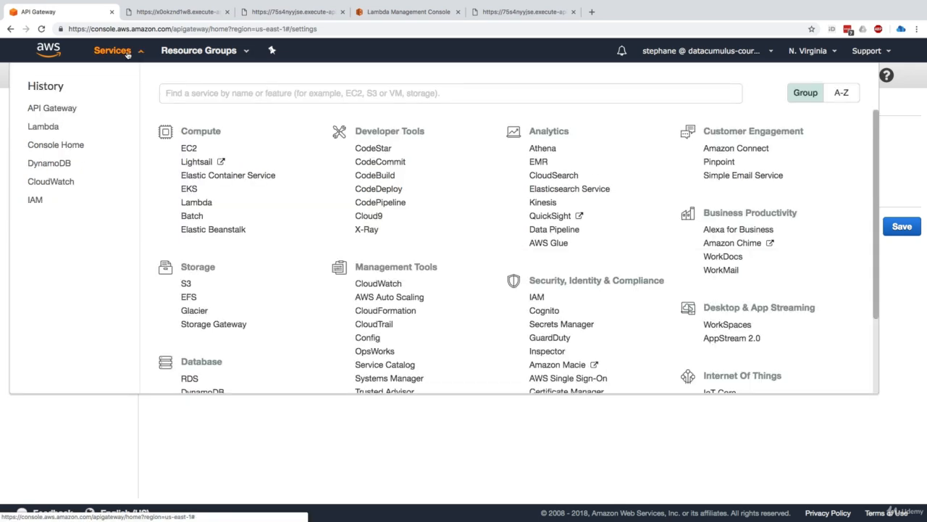
{"action": "left_click", "coordinate": [36, 200], "text": "super"}
{"action": "left_click", "coordinate": [172, 11]}
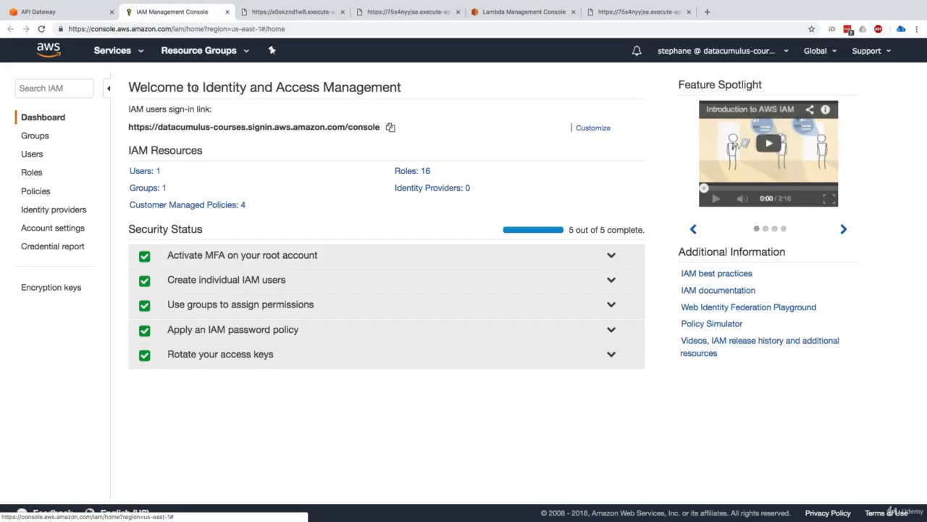
{"action": "left_click", "coordinate": [42, 173]}
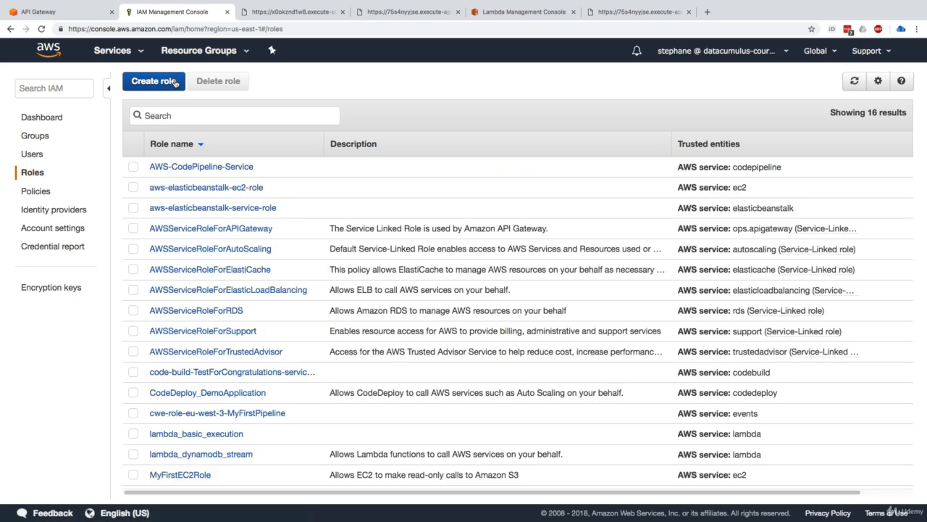
{"action": "left_click", "coordinate": [153, 81]}
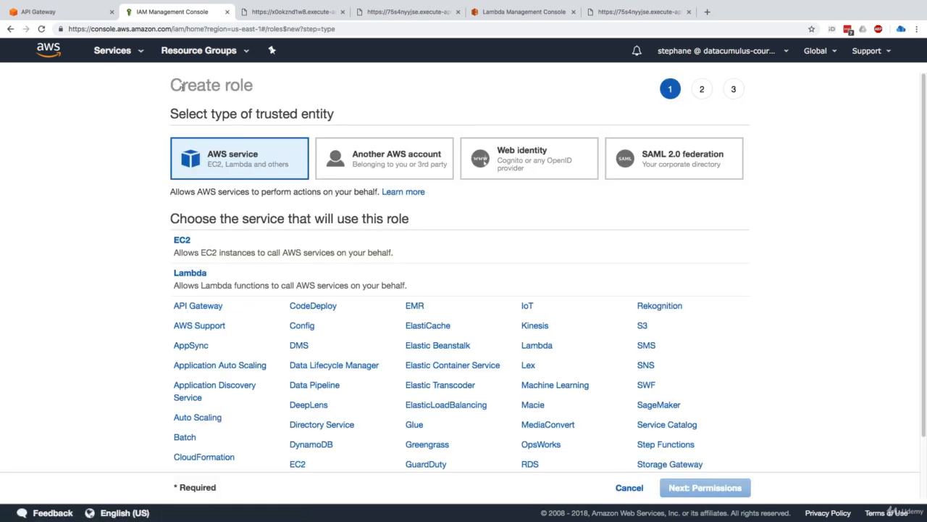
{"action": "left_click", "coordinate": [210, 306]}
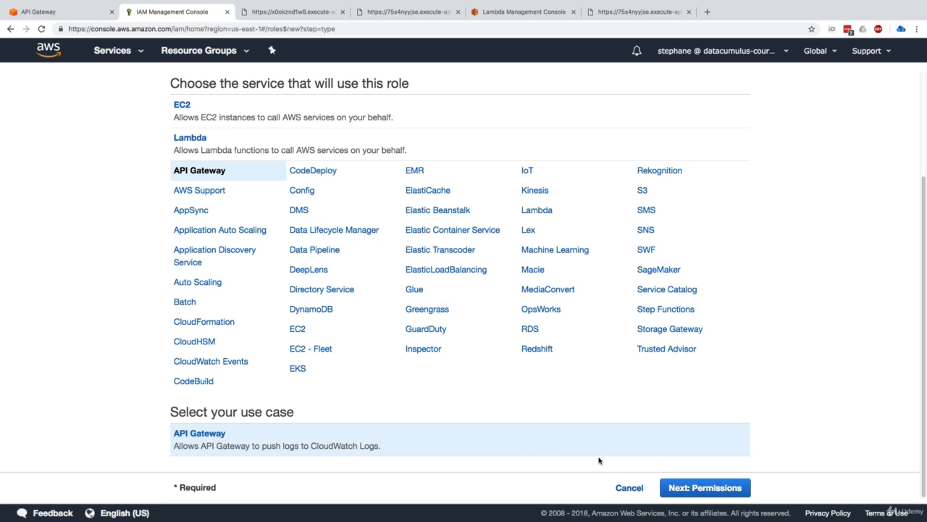
Step: Check the attached AmazonAPIGatewayPushToCloudWatchLogs policy and proceed to the review of the new role
{"action": "left_click", "coordinate": [697, 487]}
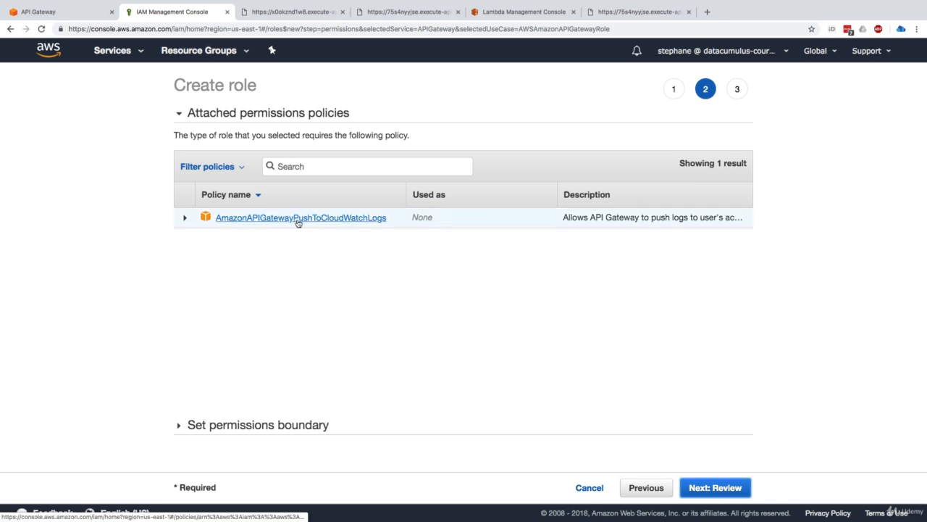
{"action": "left_click", "coordinate": [353, 220]}
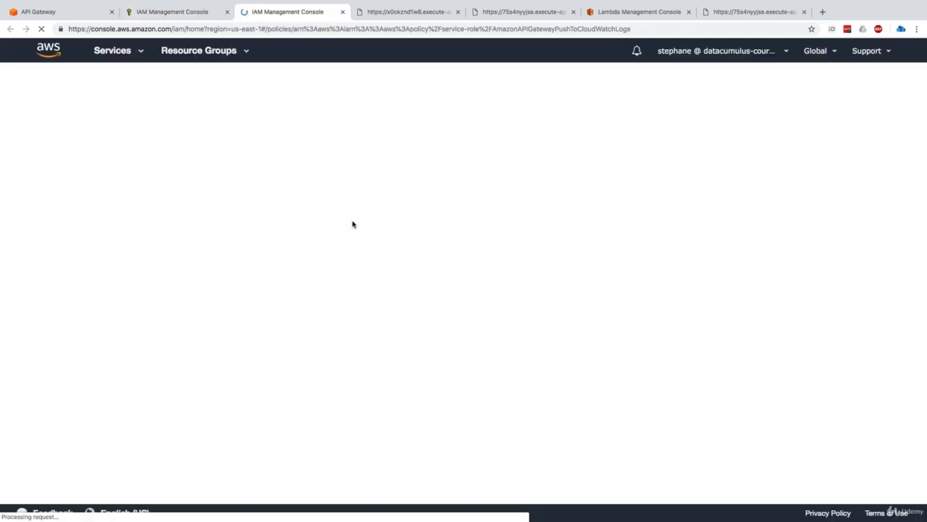
{"action": "left_click", "coordinate": [342, 12]}
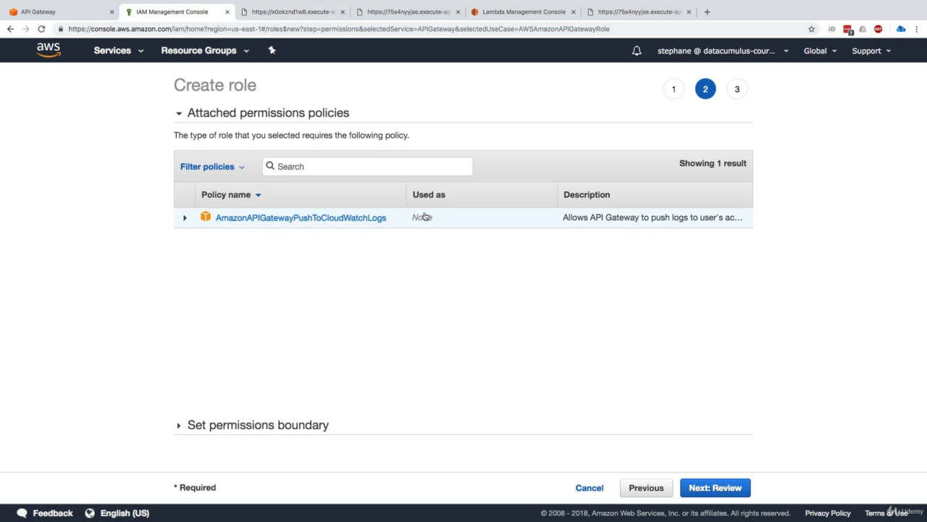
{"action": "left_click", "coordinate": [724, 488]}
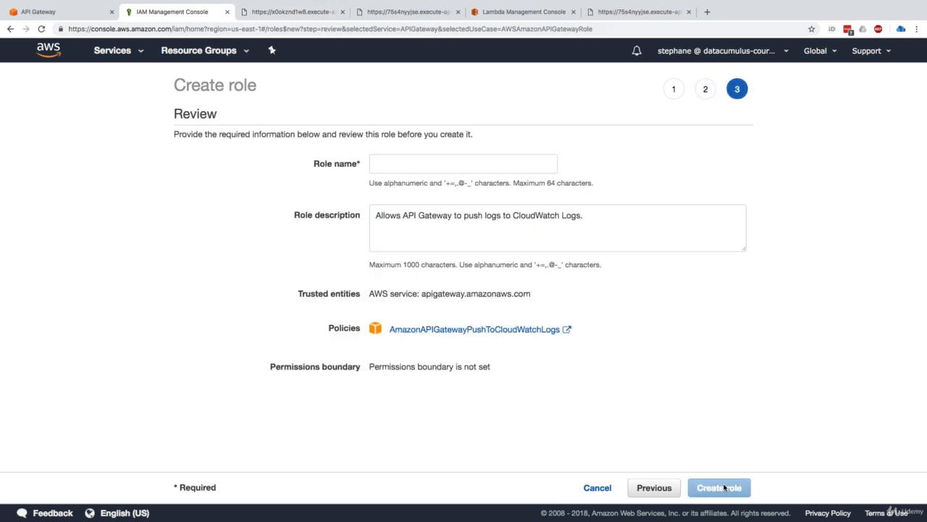
Step: Name the new role APIGateway and create it
{"action": "left_click", "coordinate": [455, 164]}
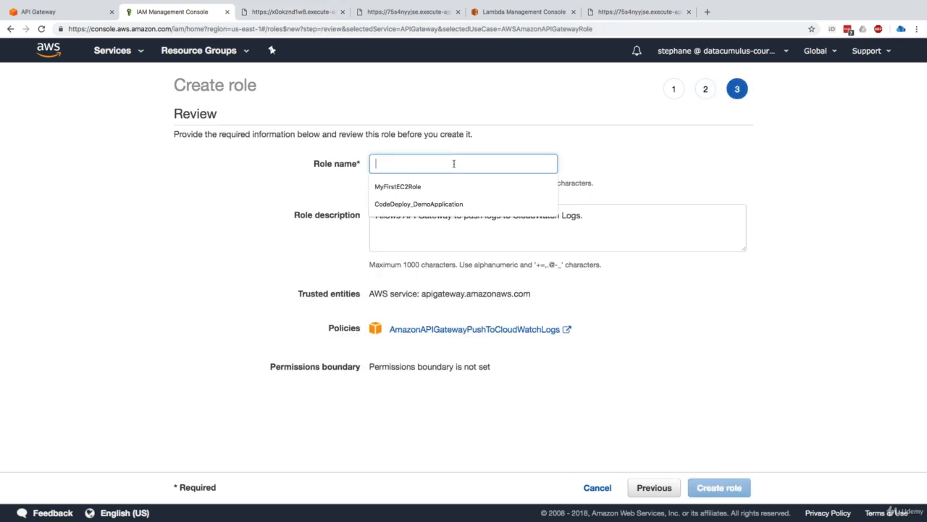
{"action": "type", "text": "APIGateway"}
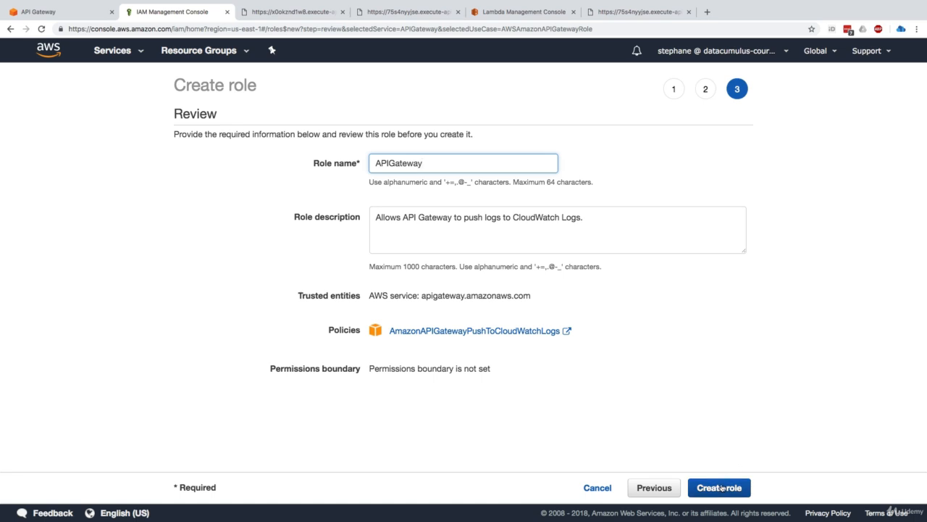
{"action": "left_click", "coordinate": [722, 486]}
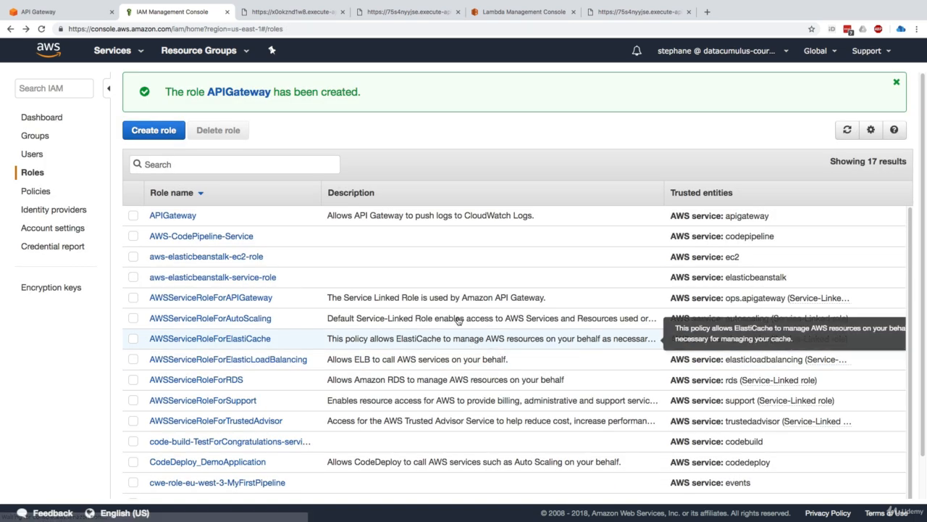
Step: Copy the APIGateway role's ARN and save it as the CloudWatch log role ARN in the API Gateway settings
{"action": "left_click", "coordinate": [239, 92]}
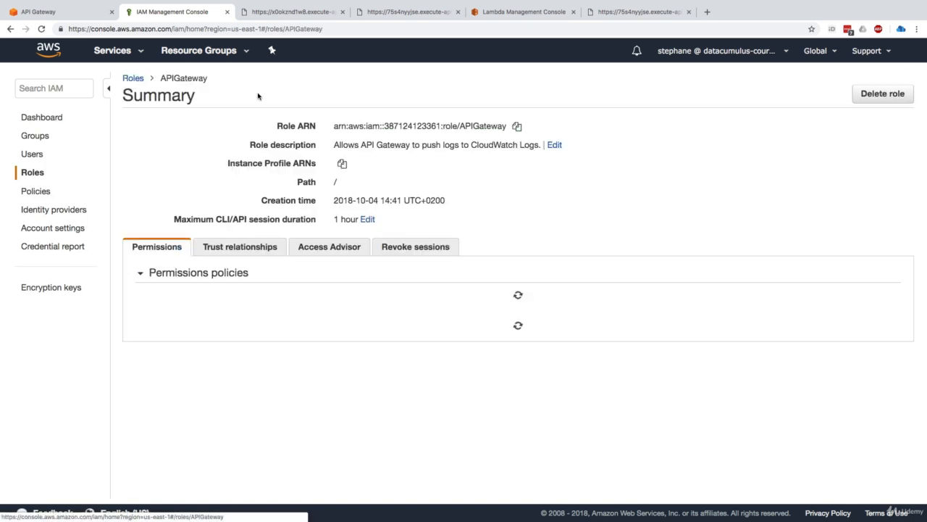
{"action": "left_click", "coordinate": [516, 126]}
{"action": "left_click", "coordinate": [85, 20]}
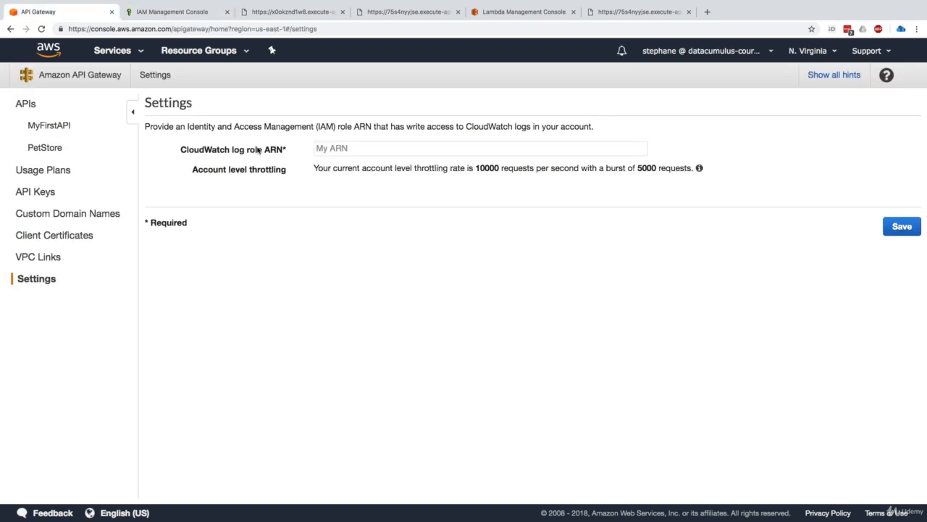
{"action": "right_click", "coordinate": [349, 148]}
{"action": "left_click", "coordinate": [370, 211]}
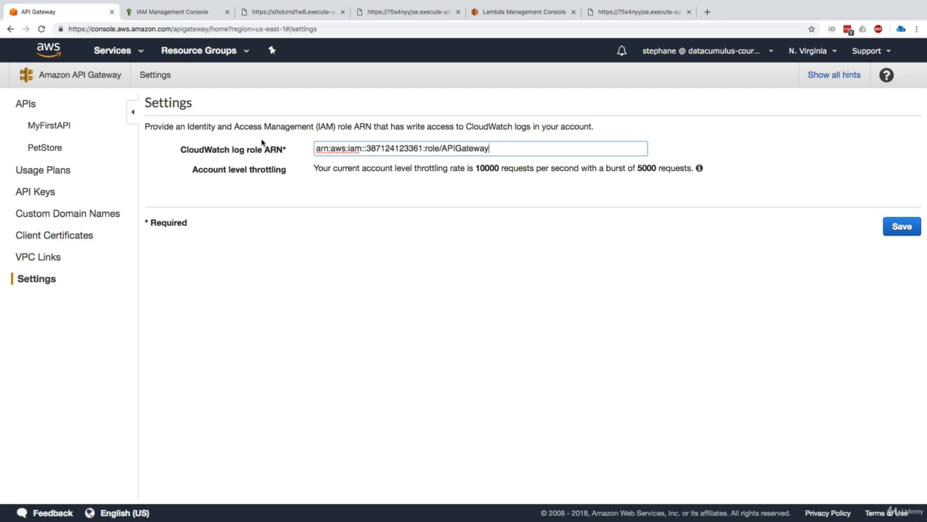
{"action": "left_click_drag", "start_coordinate": [185, 148], "coordinate": [273, 153]}
{"action": "left_click", "coordinate": [283, 156]}
{"action": "left_click", "coordinate": [894, 229]}
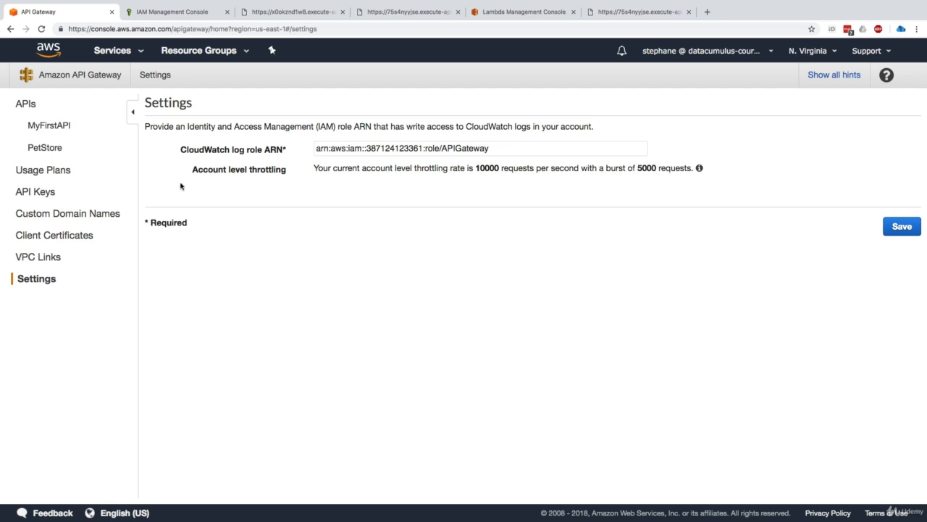
Step: Enable CloudWatch Logs at INFO level, full requests/responses data logging and X-Ray Tracing for PetStore's dev stage, save, and reload the page to check
{"action": "left_click", "coordinate": [58, 150]}
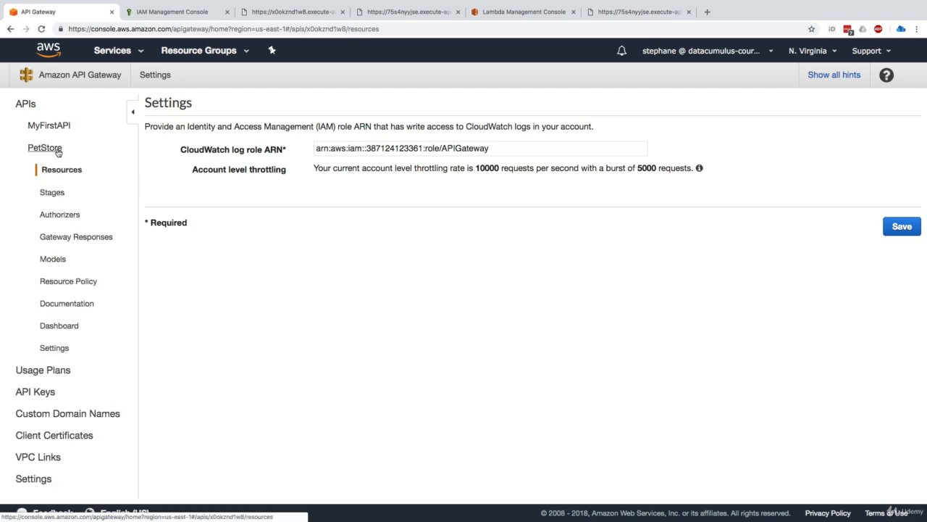
{"action": "left_click", "coordinate": [57, 192]}
{"action": "left_click", "coordinate": [176, 128]}
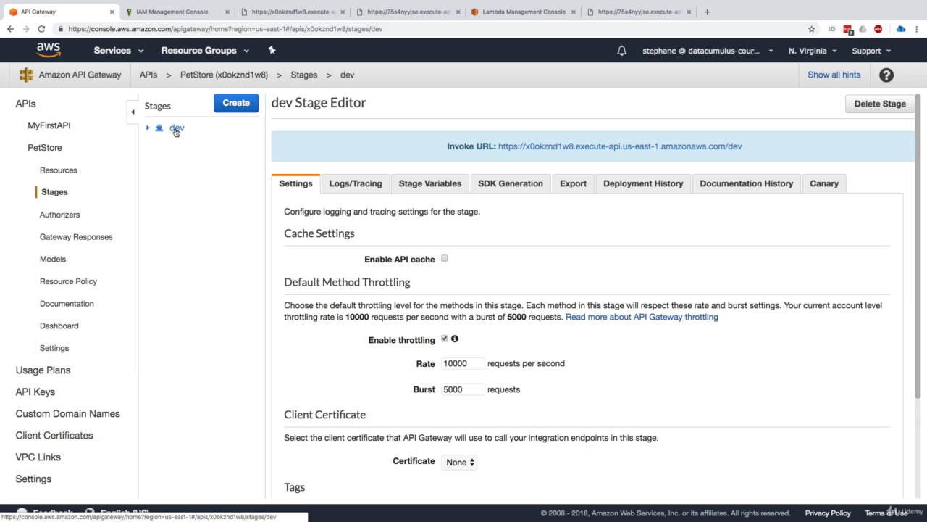
{"action": "left_click", "coordinate": [373, 184]}
{"action": "left_click", "coordinate": [444, 260]}
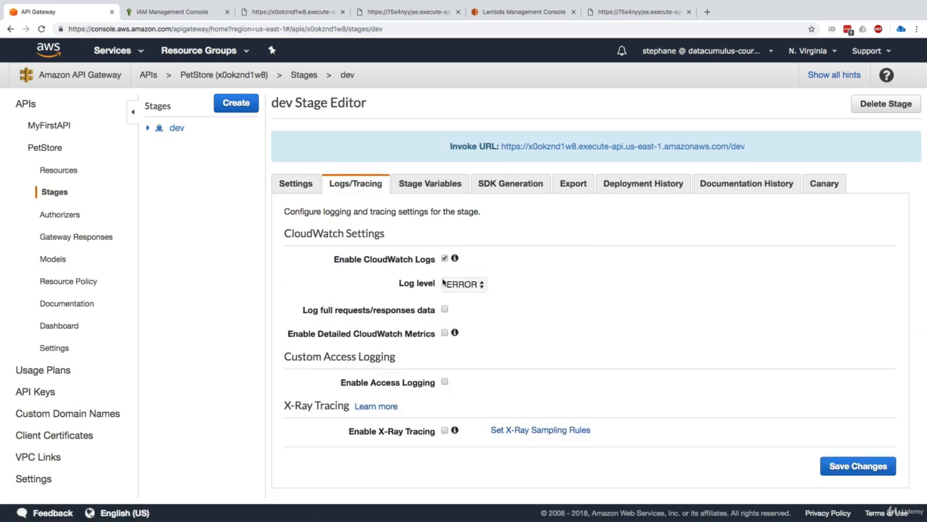
{"action": "left_click", "coordinate": [443, 283]}
{"action": "left_click", "coordinate": [446, 297]}
{"action": "left_click", "coordinate": [880, 470]}
{"action": "key", "text": "super+r"}
{"action": "left_click", "coordinate": [355, 186]}
Step: Open the dev stage's invoke URL in a new tab and request the /pets resource
{"action": "left_click", "coordinate": [507, 146], "text": "super"}
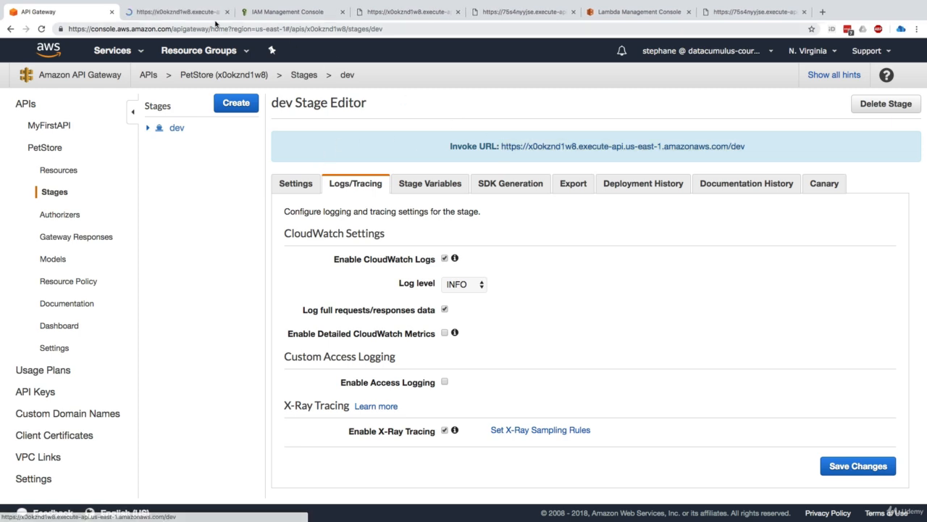
{"action": "left_click", "coordinate": [188, 13]}
{"action": "left_click", "coordinate": [284, 29]}
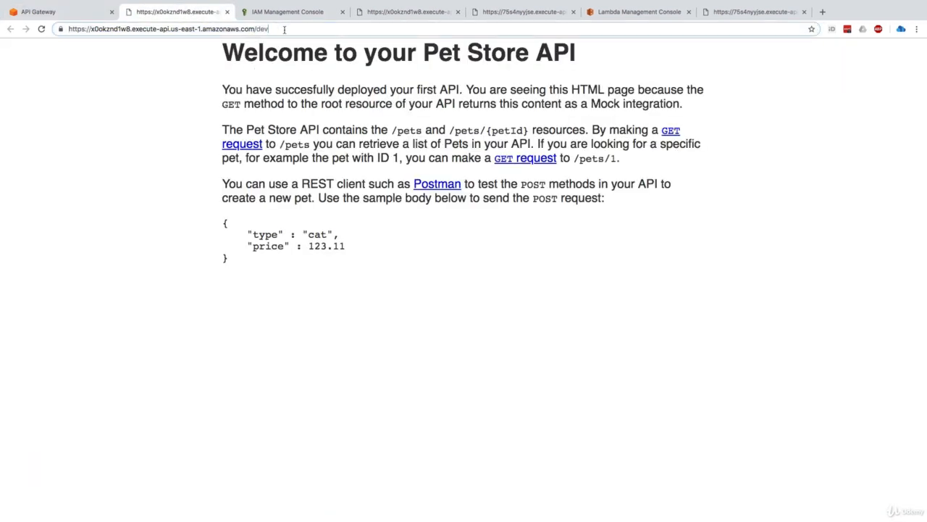
{"action": "type", "text": "/pets"}
{"action": "key", "text": "Return"}
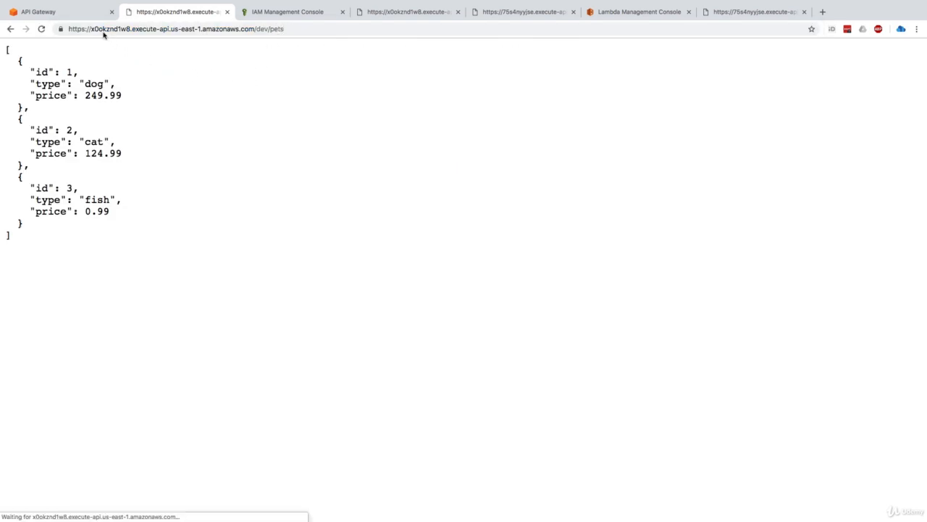
Step: Open CloudWatch in a new tab from the AWS console and refresh its list of log groups
{"action": "left_click", "coordinate": [86, 13]}
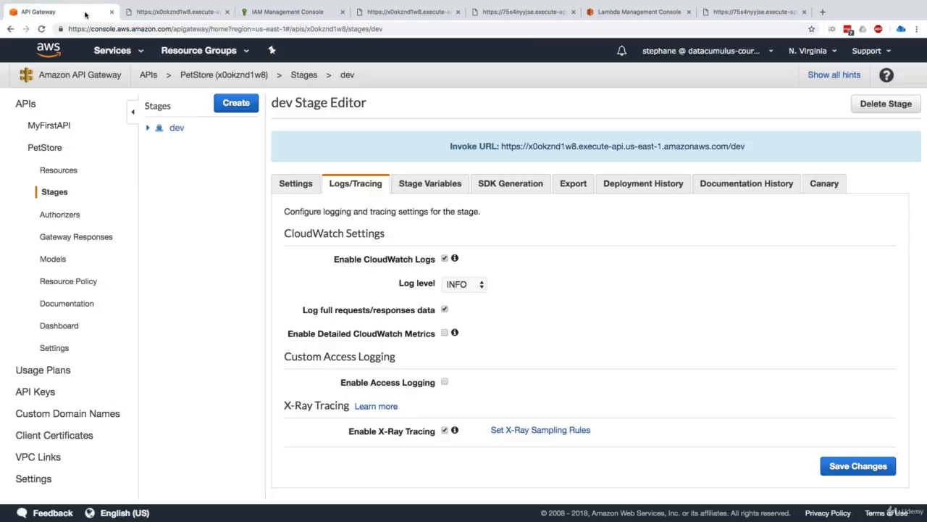
{"action": "left_click", "coordinate": [139, 54]}
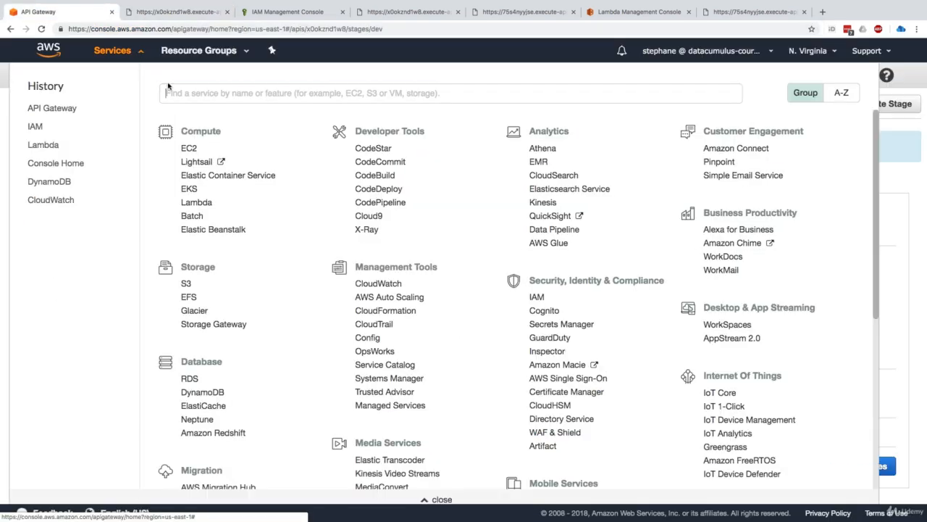
{"action": "left_click", "coordinate": [51, 200], "text": "super"}
{"action": "left_click", "coordinate": [149, 12]}
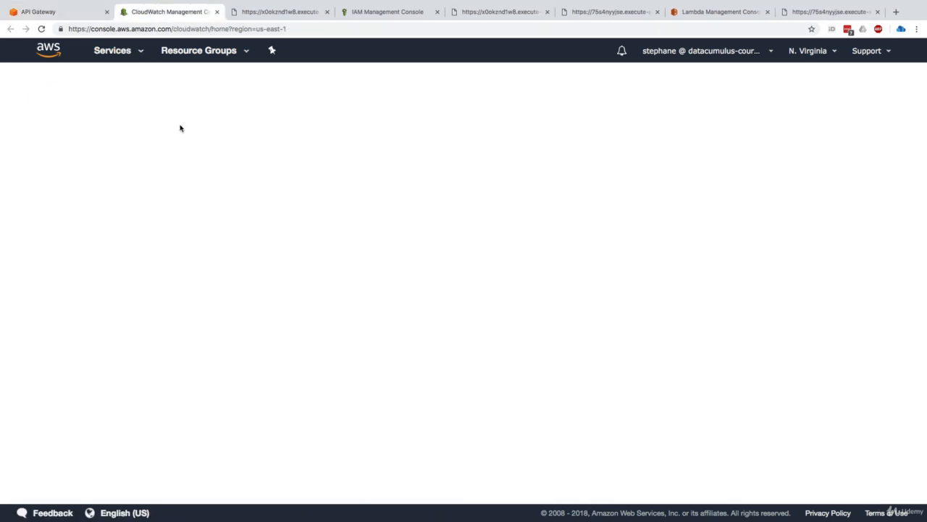
{"action": "left_click", "coordinate": [25, 237]}
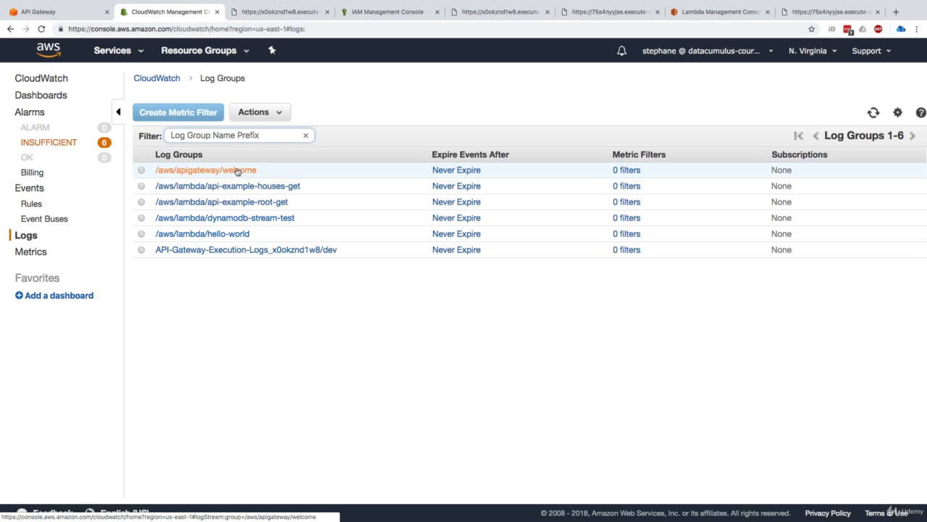
{"action": "left_click", "coordinate": [873, 114]}
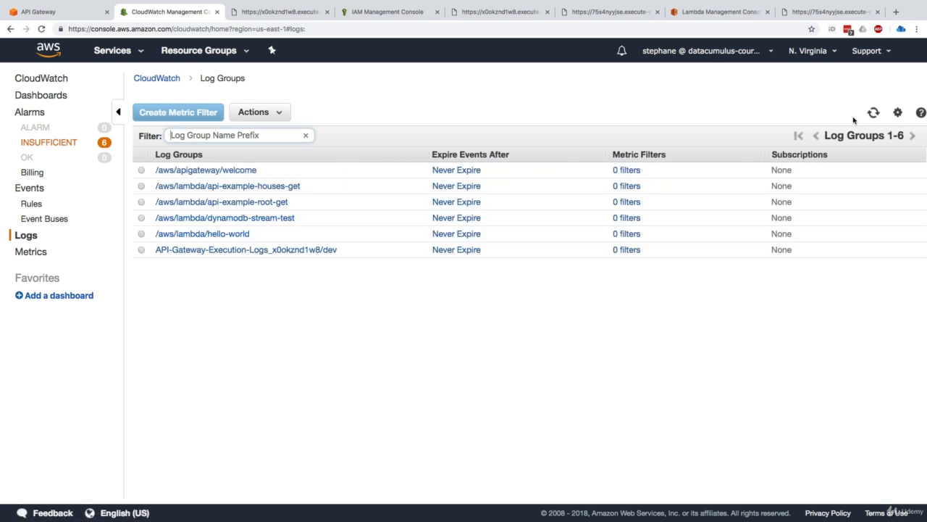
Step: Open the API-Gateway-Execution-Logs_x0okznd1w8/dev log group and look through its log streams
{"action": "left_click", "coordinate": [246, 249]}
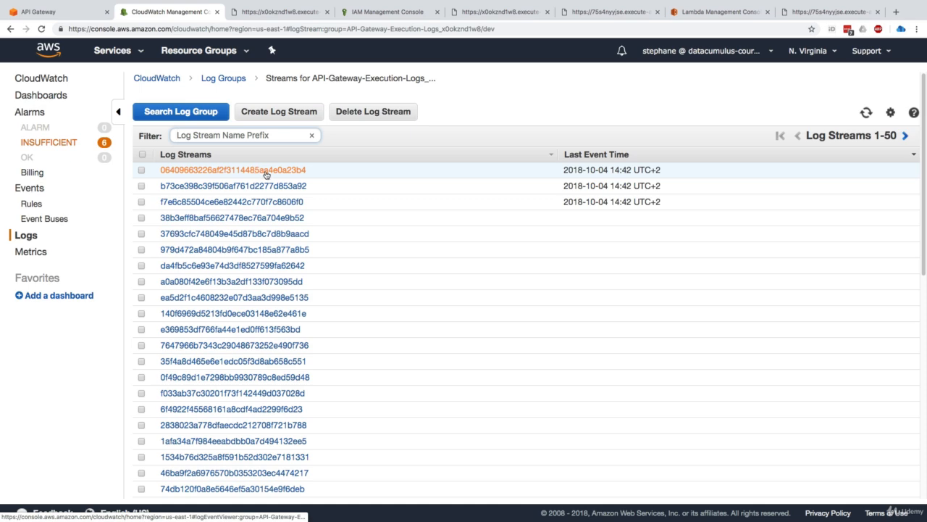
{"action": "scroll", "coordinate": [264, 181], "scroll_direction": "down", "scroll_amount": 4}
{"action": "scroll", "coordinate": [273, 217], "scroll_direction": "down", "scroll_amount": 3}
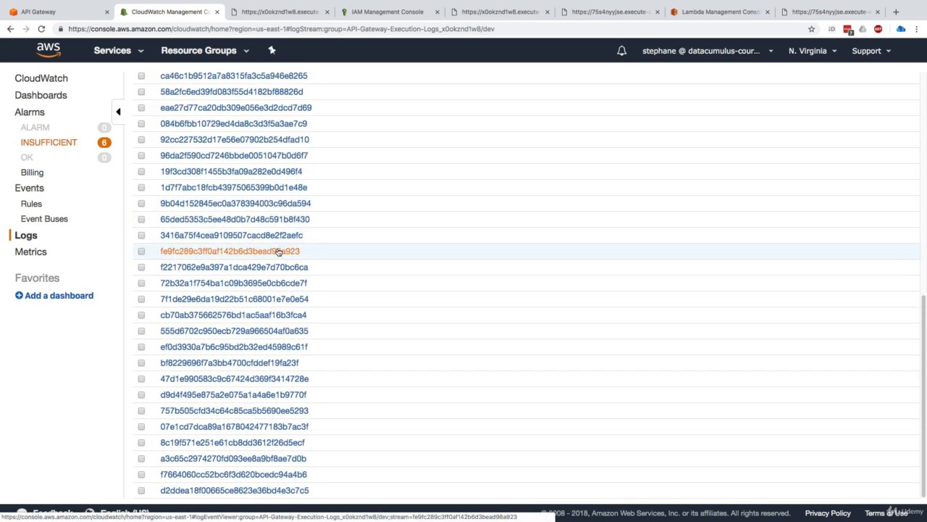
Step: Open the top log stream in the list and expand its HTTP Method and Endpoint request URI events
{"action": "scroll", "coordinate": [247, 217], "scroll_direction": "up", "scroll_amount": 8}
{"action": "left_click", "coordinate": [217, 169]}
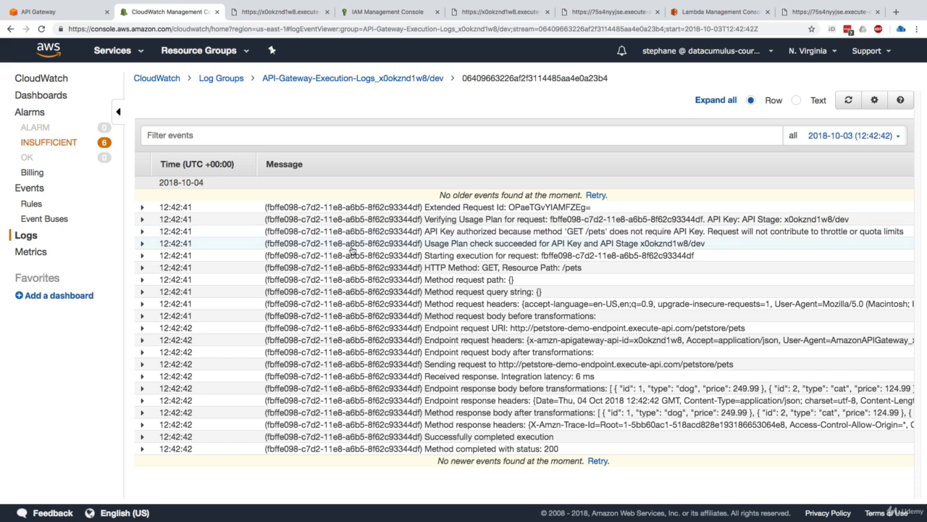
{"action": "left_click", "coordinate": [514, 269]}
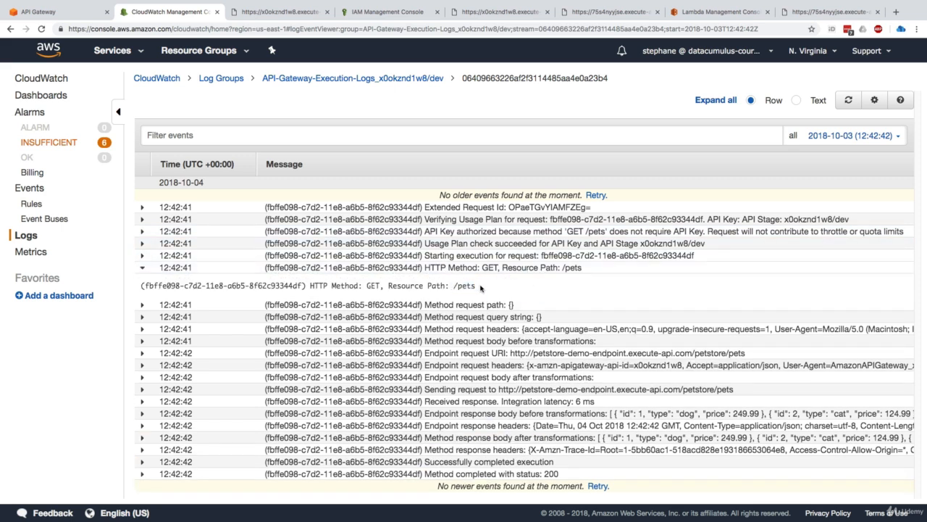
{"action": "left_click", "coordinate": [528, 354]}
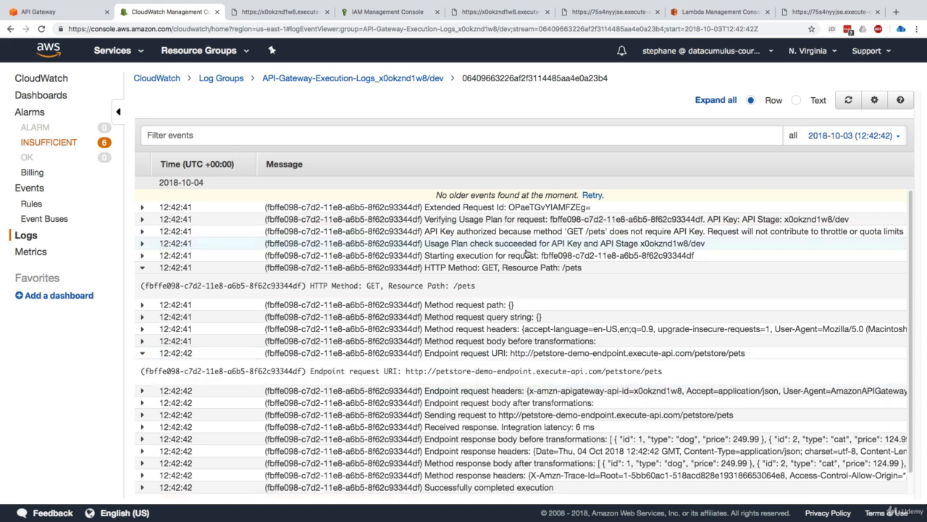
Step: Expand the "Endpoint response body before transformations" event and examine the JSON body it logged
{"action": "scroll", "coordinate": [533, 380], "scroll_direction": "down", "scroll_amount": 2}
{"action": "left_click", "coordinate": [561, 418]}
{"action": "scroll", "coordinate": [531, 415], "scroll_direction": "down", "scroll_amount": 2}
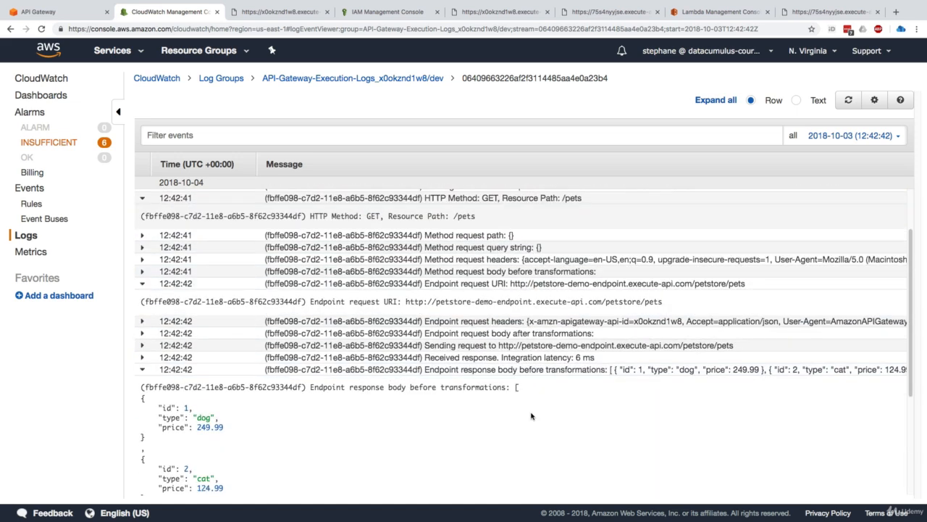
{"action": "scroll", "coordinate": [392, 412], "scroll_direction": "down", "scroll_amount": 4}
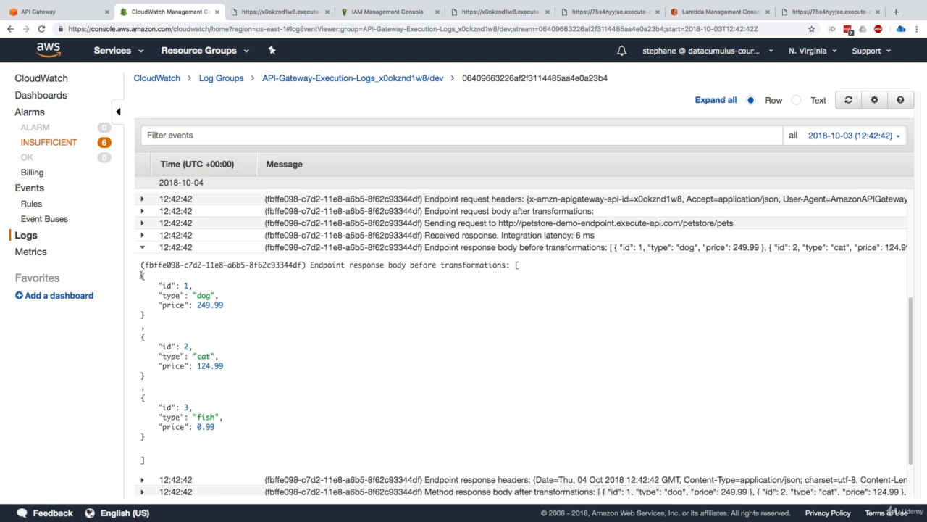
{"action": "left_click_drag", "start_coordinate": [142, 275], "coordinate": [193, 459]}
{"action": "left_click", "coordinate": [192, 453]}
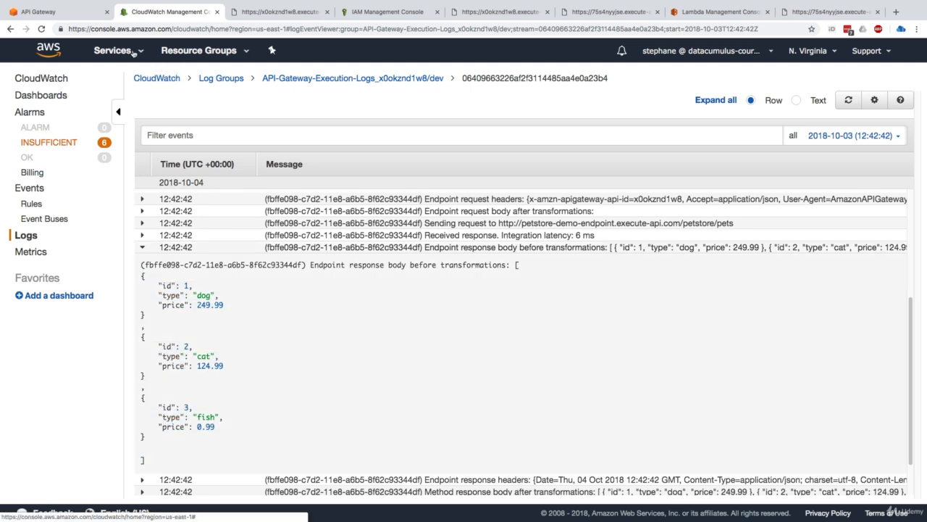
Step: Open X-Ray from the AWS services and inspect the service details of the remote petstore endpoint and PetStore/dev nodes
{"action": "left_click", "coordinate": [115, 50]}
{"action": "type", "text": "xray"}
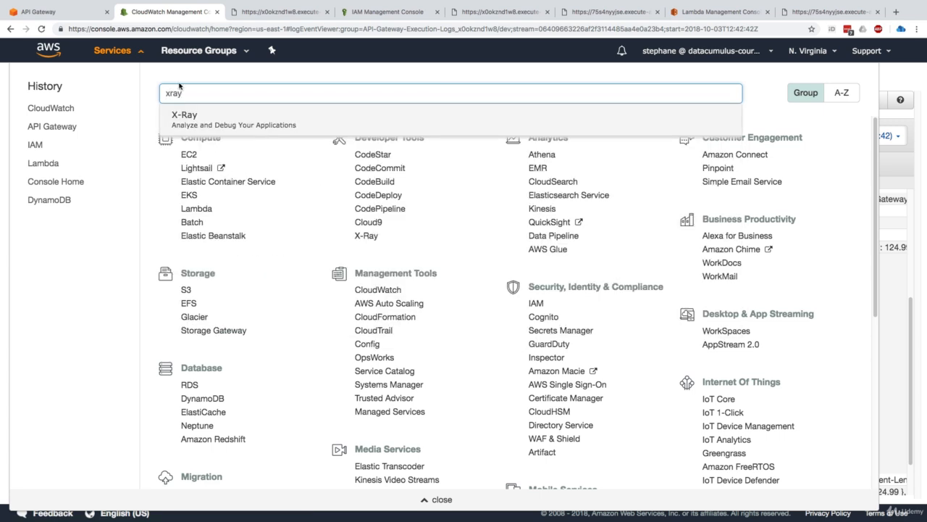
{"action": "key", "text": "Return"}
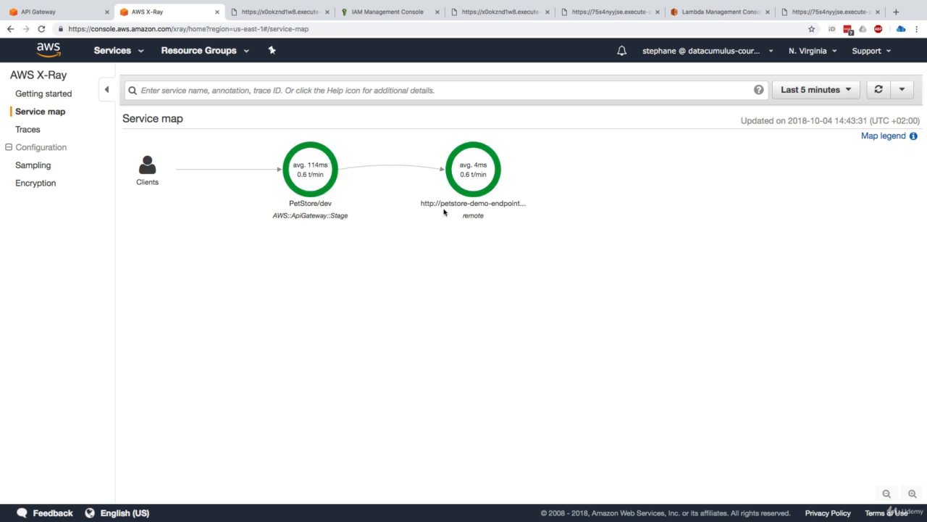
{"action": "left_click", "coordinate": [496, 208]}
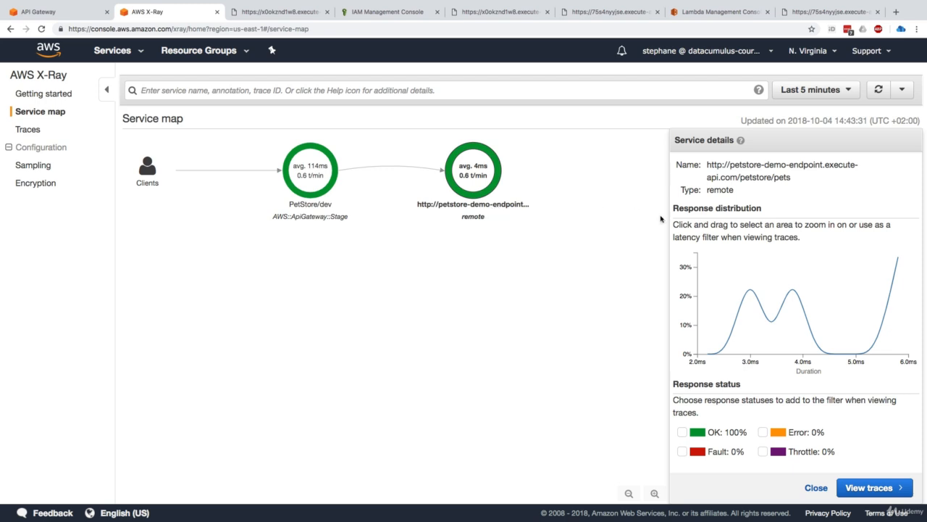
{"action": "left_click_drag", "start_coordinate": [712, 167], "coordinate": [747, 167]}
{"action": "left_click", "coordinate": [324, 179]}
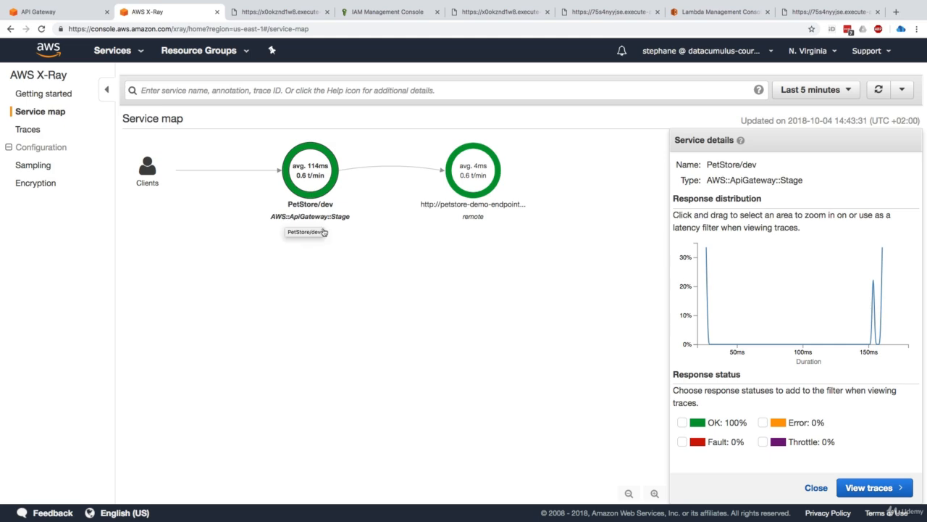
Step: In API Gateway, enable X-Ray Tracing for the dev stage of MyFirstAPI and save the changes
{"action": "left_click", "coordinate": [58, 12]}
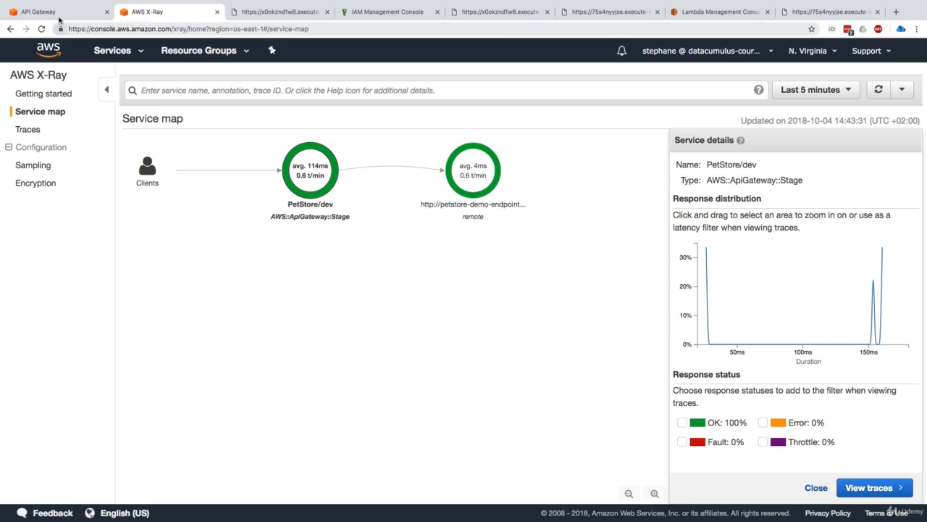
{"action": "left_click", "coordinate": [123, 52]}
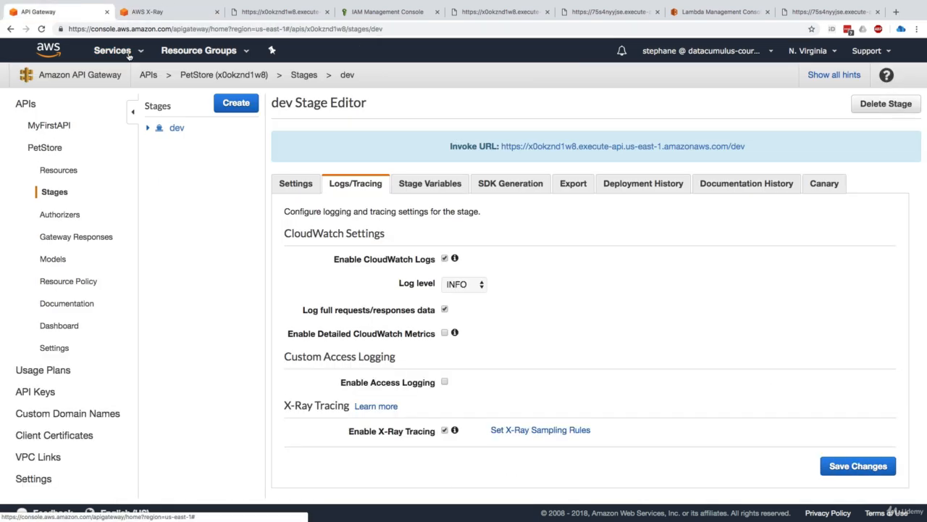
{"action": "left_click", "coordinate": [58, 129]}
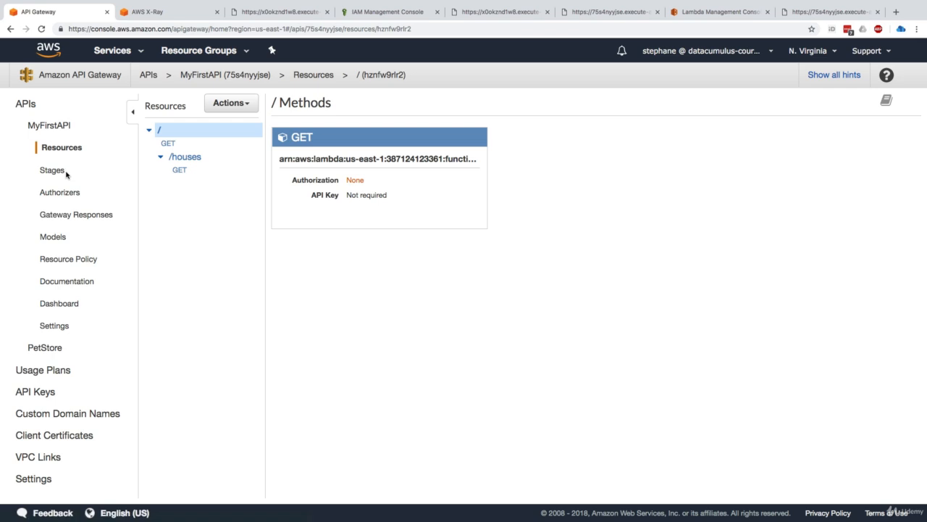
{"action": "left_click", "coordinate": [51, 171]}
{"action": "left_click", "coordinate": [166, 129]}
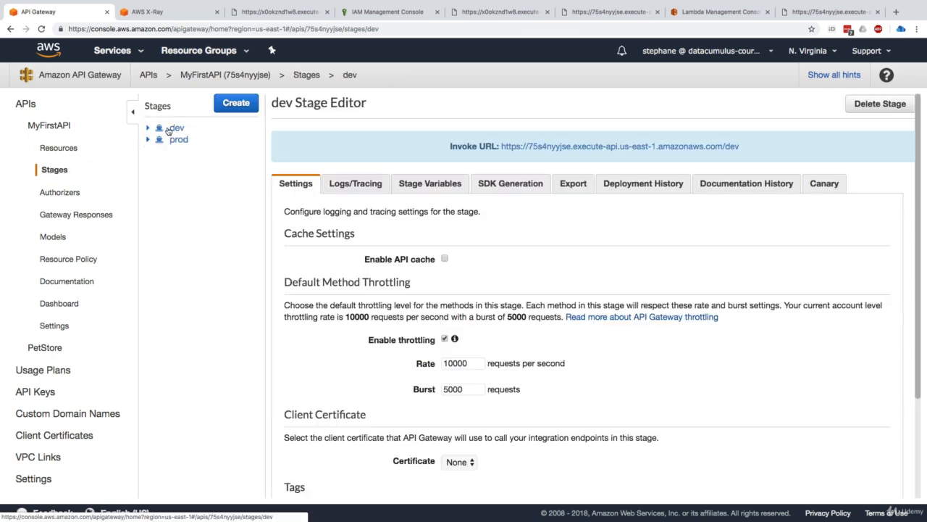
{"action": "left_click", "coordinate": [366, 183]}
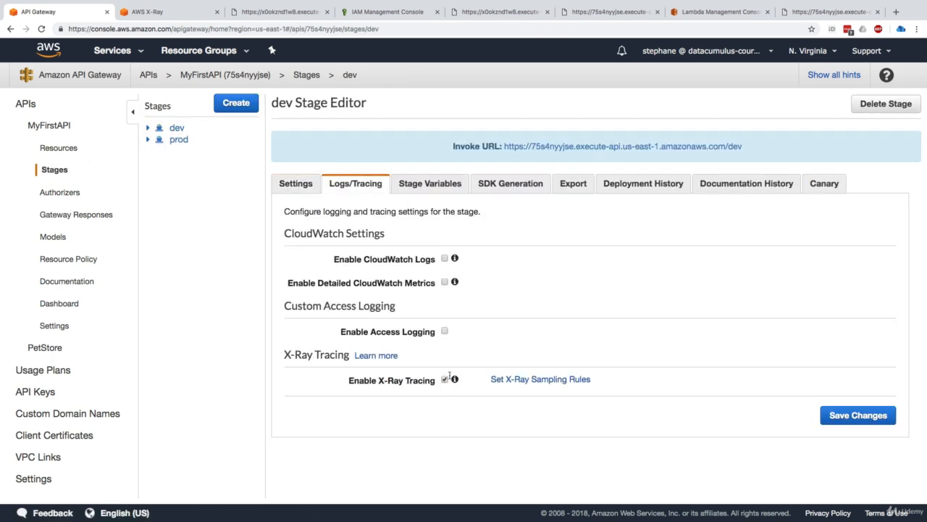
{"action": "left_click", "coordinate": [842, 414]}
Step: Open MyFirstAPI's dev invoke URL in a new tab, request the root, and request the /houses resource
{"action": "left_click", "coordinate": [518, 147], "text": "super"}
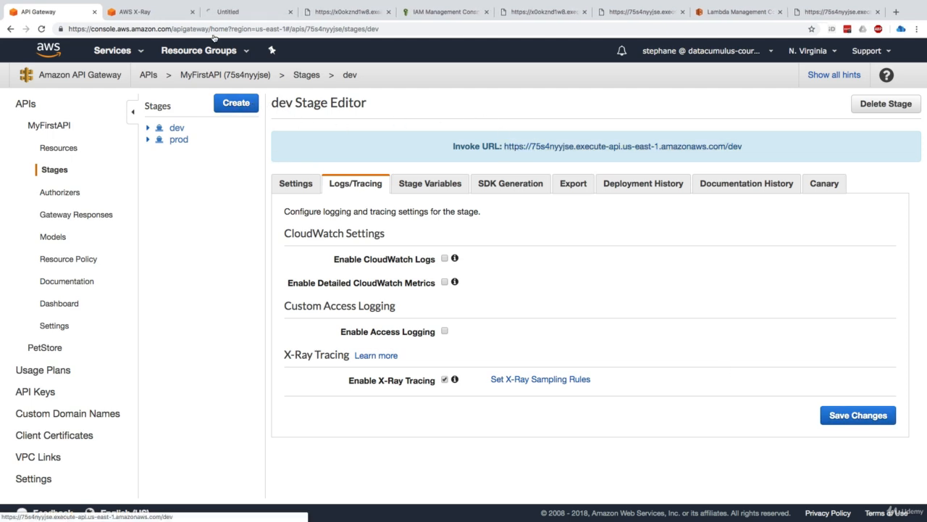
{"action": "left_click", "coordinate": [224, 15]}
{"action": "left_click", "coordinate": [279, 33]}
{"action": "key", "text": "Return"}
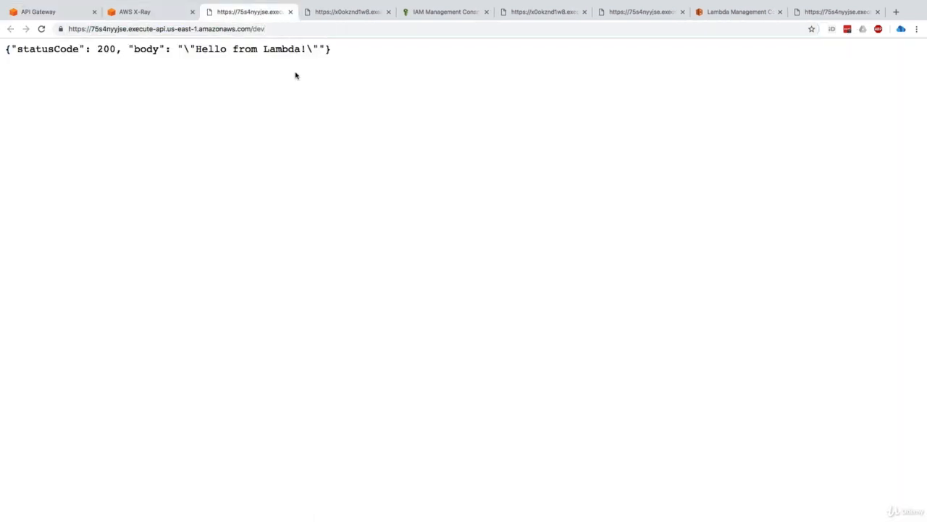
{"action": "left_click", "coordinate": [296, 33]}
{"action": "left_click", "coordinate": [295, 33]}
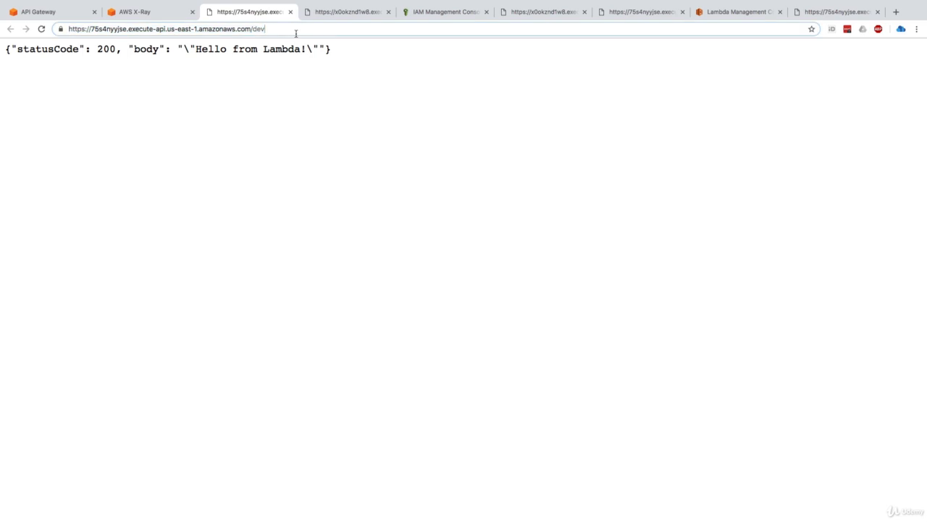
{"action": "type", "text": "houses"}
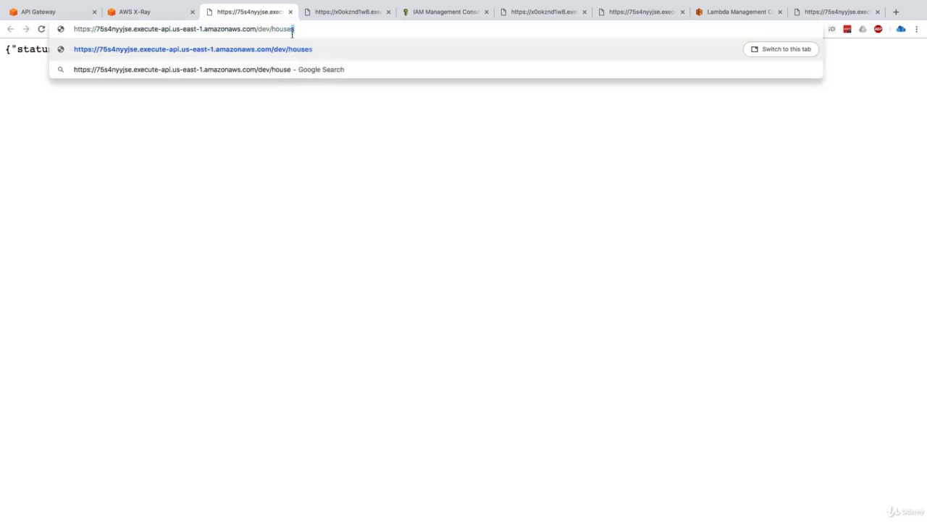
{"action": "key", "text": "Return"}
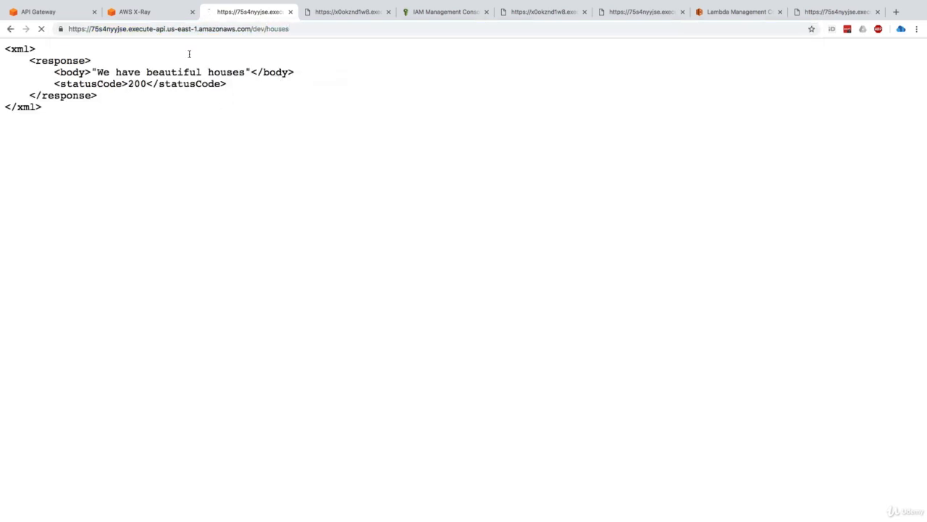
Step: Switch back to AWS X-Ray and refresh the service map for the last 5 minutes
{"action": "left_click", "coordinate": [64, 12]}
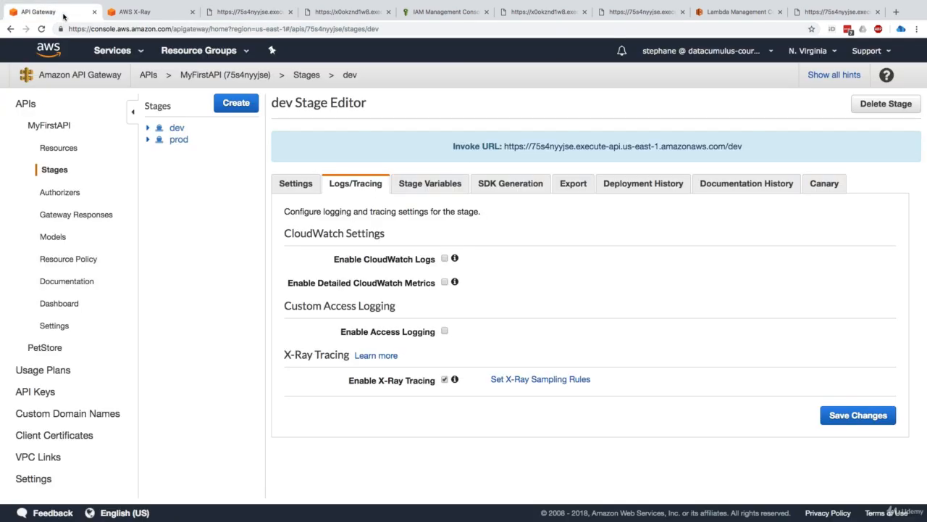
{"action": "left_click", "coordinate": [167, 14]}
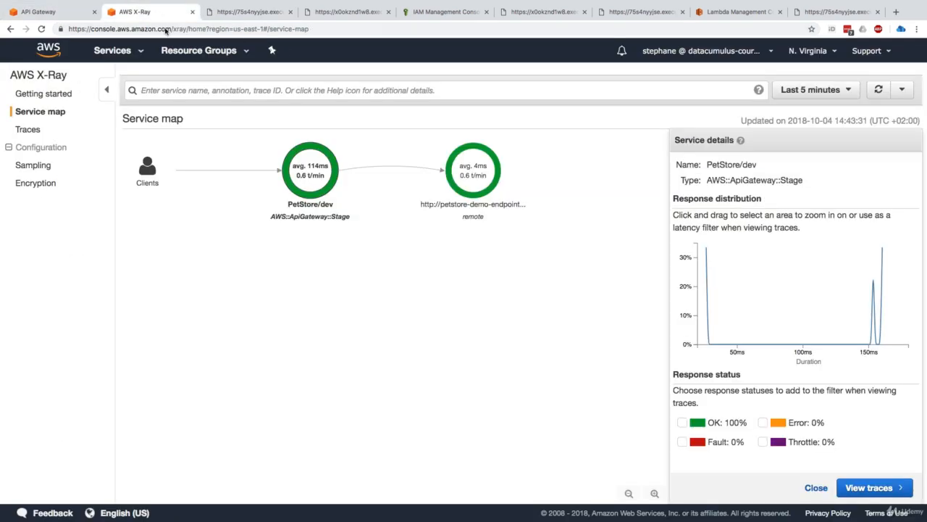
{"action": "left_click", "coordinate": [878, 89]}
{"action": "key", "text": "super+r"}
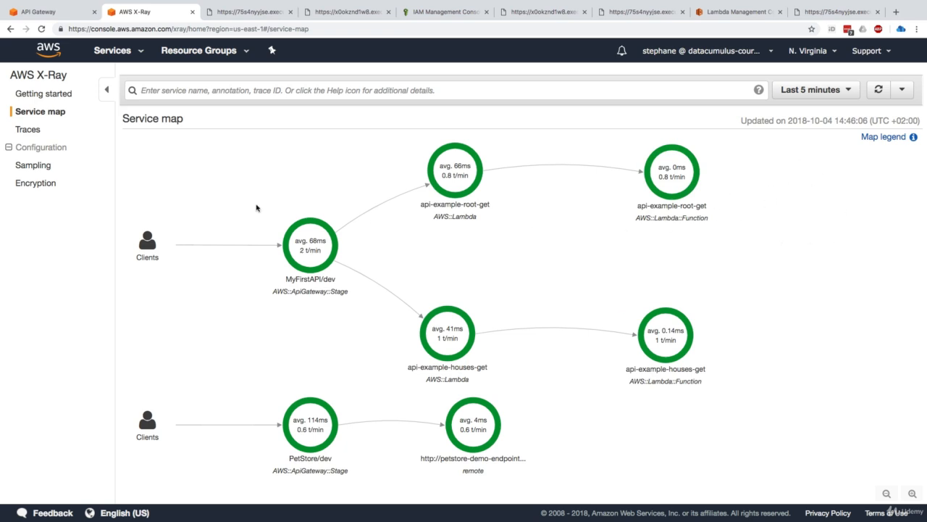
Step: View the X-Ray traces grouped by URL and filter them to MyFirstAPI's /dev/houses URL
{"action": "left_click", "coordinate": [31, 130]}
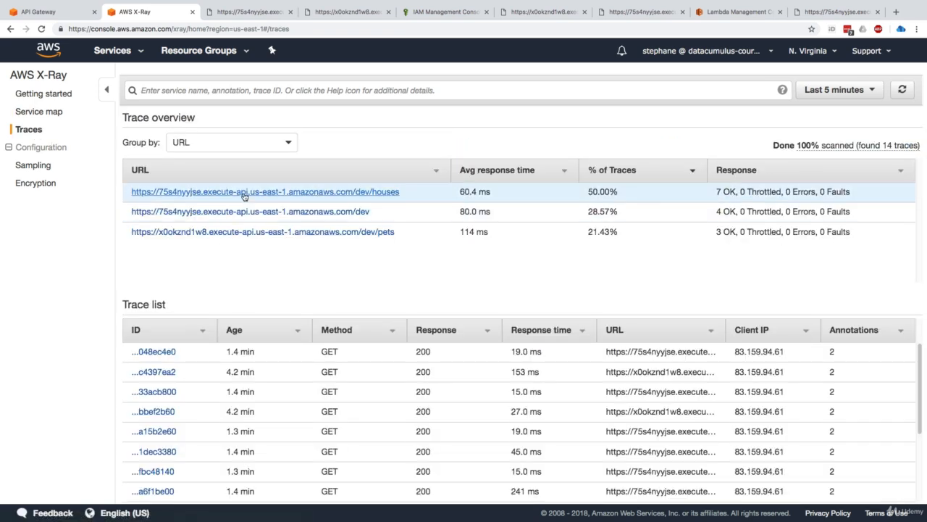
{"action": "left_click", "coordinate": [255, 193]}
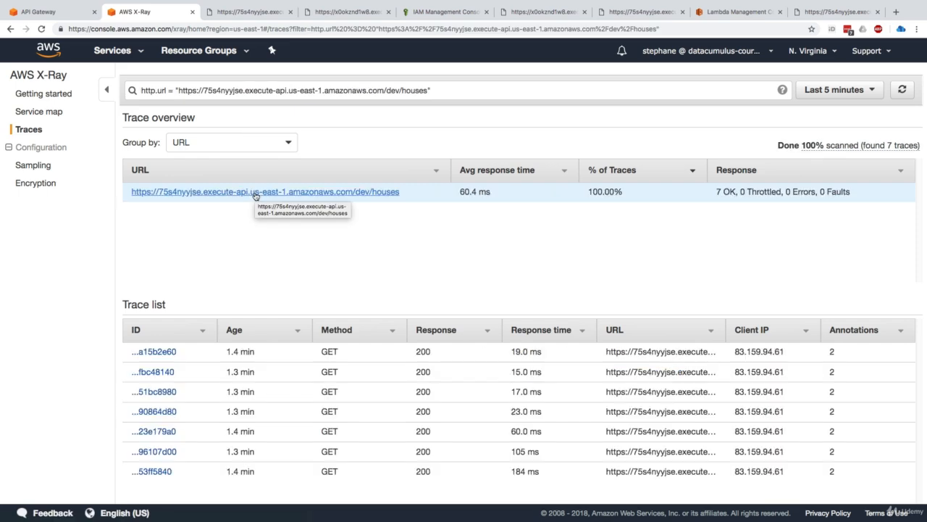
{"action": "left_click", "coordinate": [232, 192]}
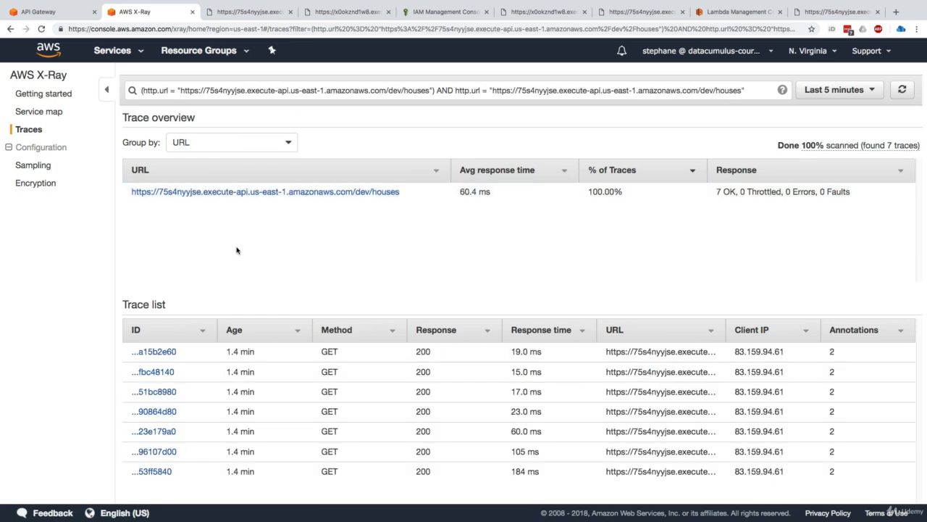
Step: Open the first trace in the filtered list, examine each segment's duration in its timeline, and return to the service map
{"action": "left_click", "coordinate": [173, 352]}
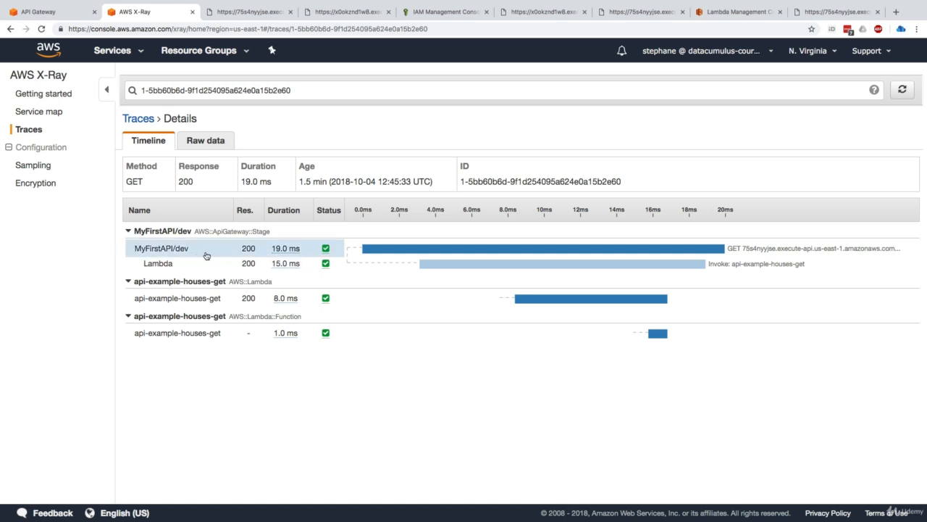
{"action": "mouse_move", "coordinate": [288, 251]}
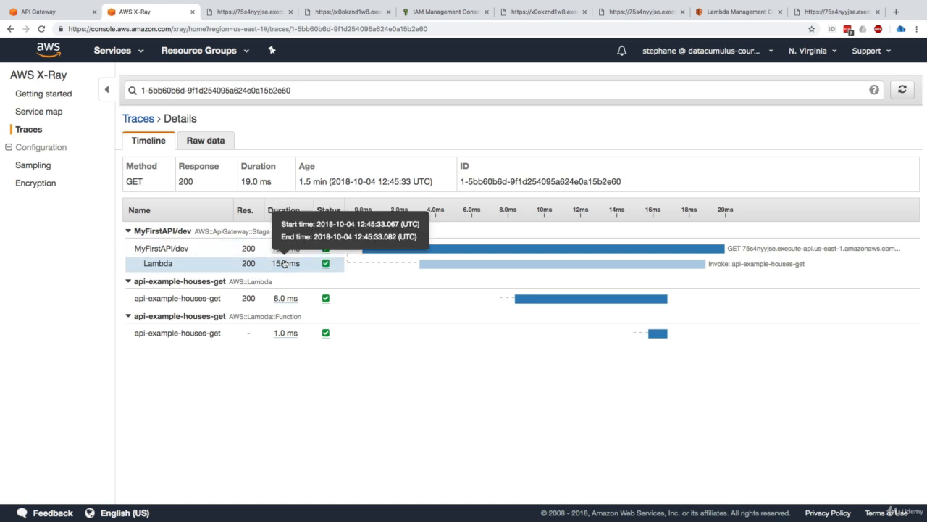
{"action": "mouse_move", "coordinate": [288, 303]}
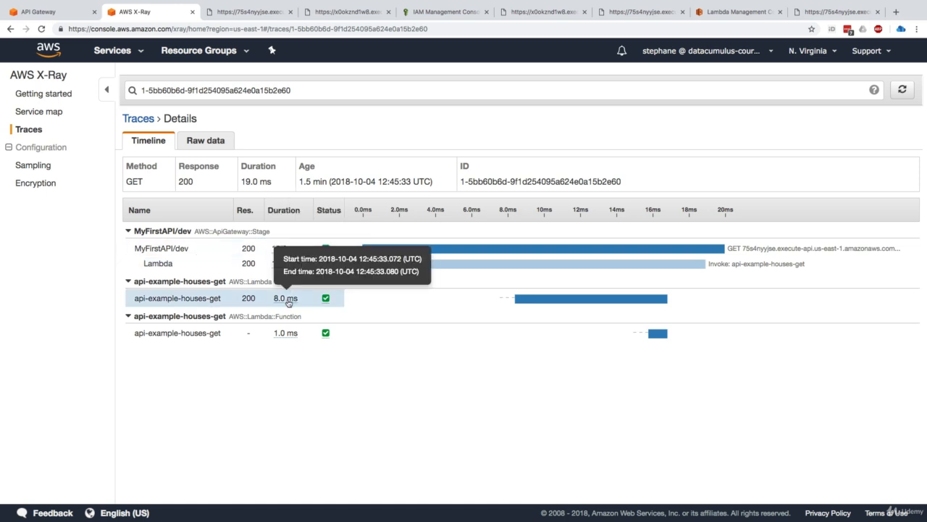
{"action": "mouse_move", "coordinate": [283, 332]}
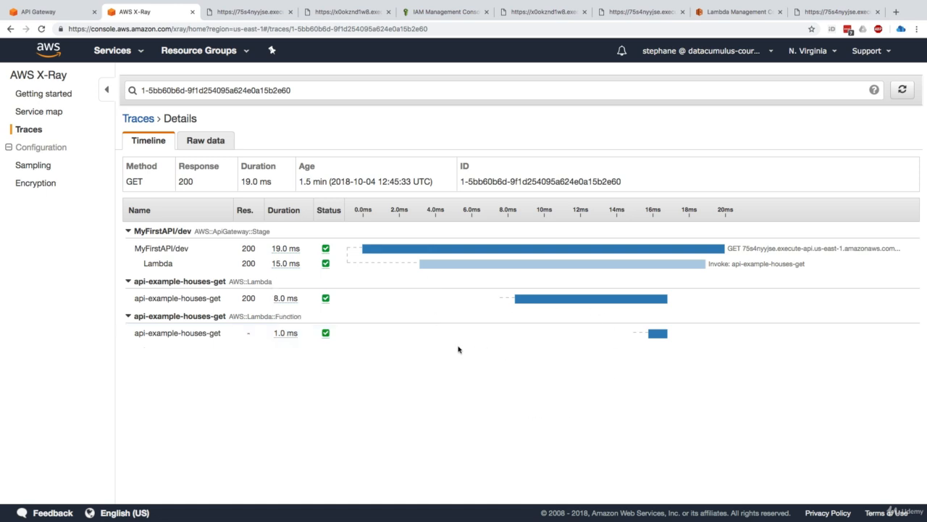
{"action": "left_click", "coordinate": [60, 111]}
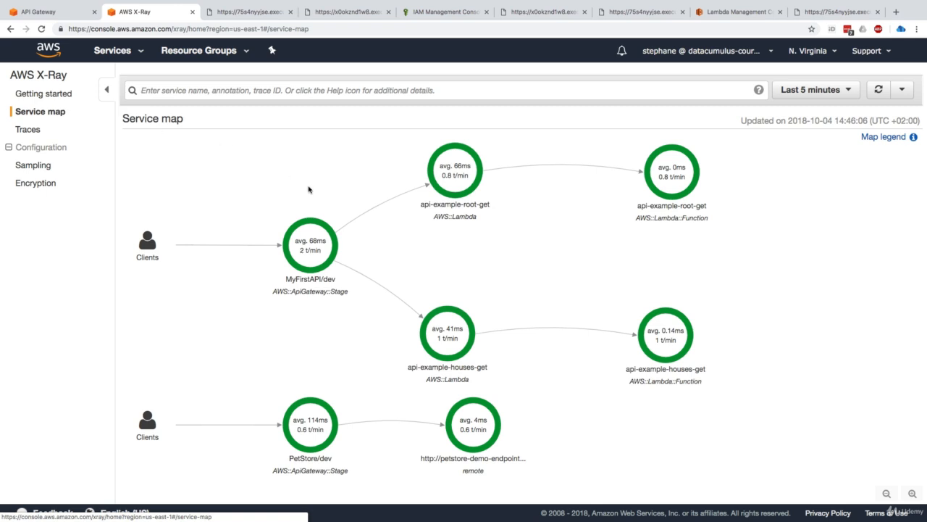